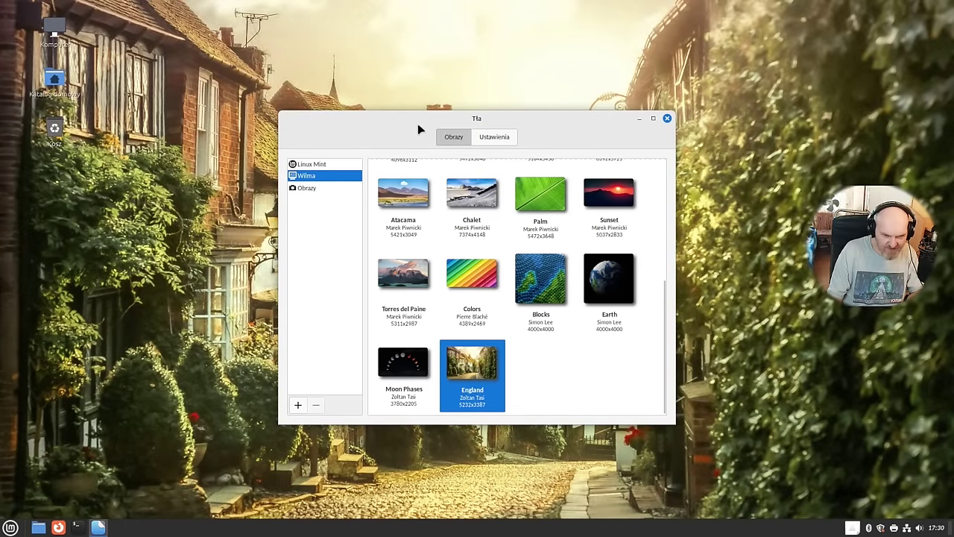
# Step: Look through the Wilma and Obrazy wallpaper collections
pyautogui.moveTo(418, 128); pyautogui.dragTo(462, 91)
pyautogui.scroll(3, 541, 257)
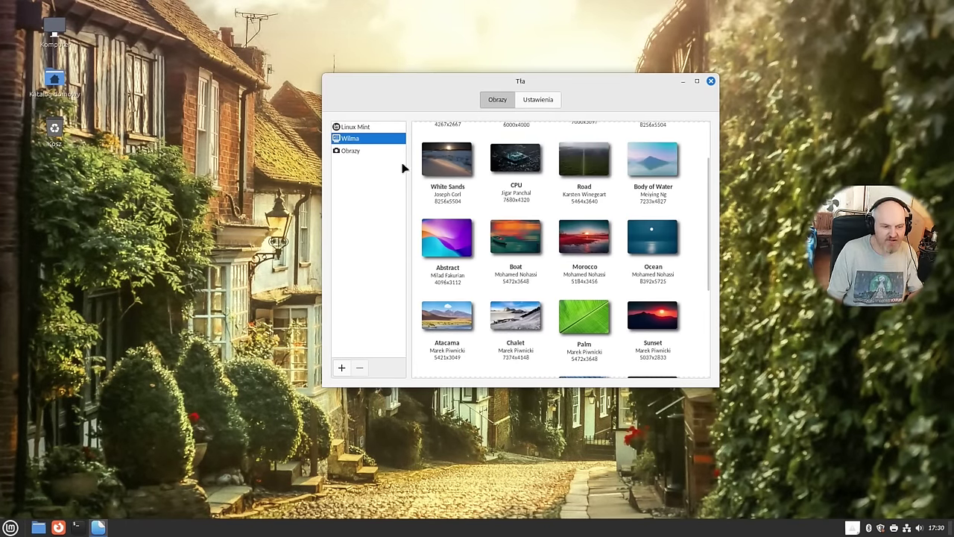
pyautogui.click(348, 151)
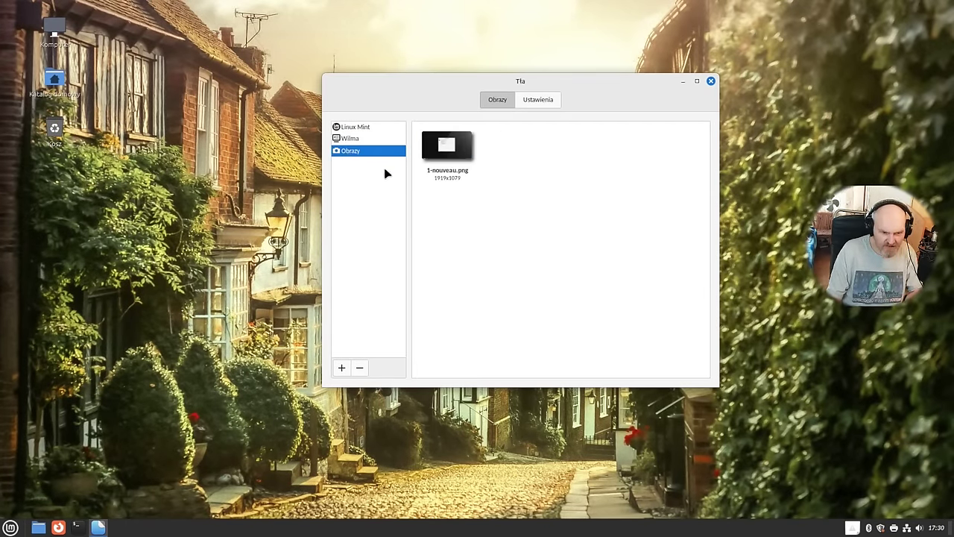
pyautogui.click(369, 139)
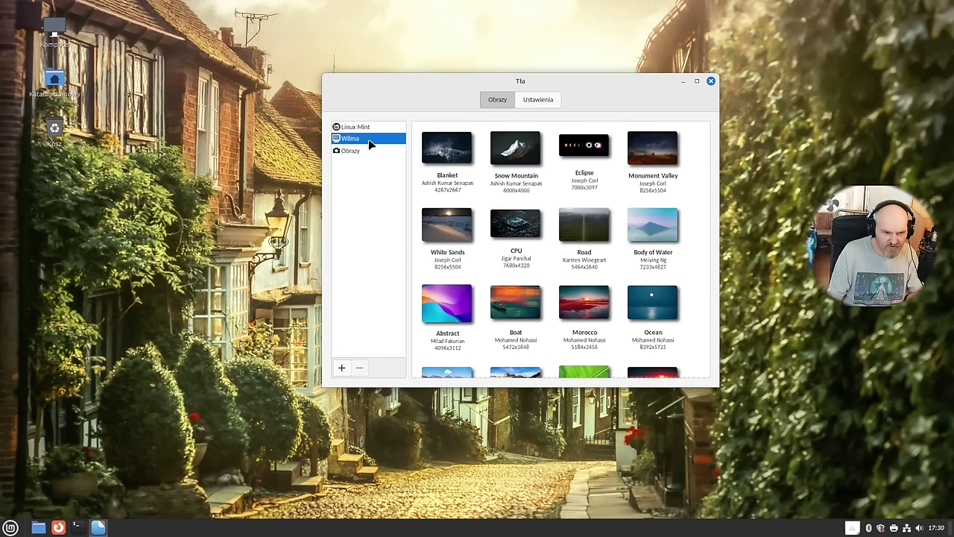
# Step: Review the desktop background settings and the available background colour types, and return to the wallpaper images
pyautogui.click(547, 102)
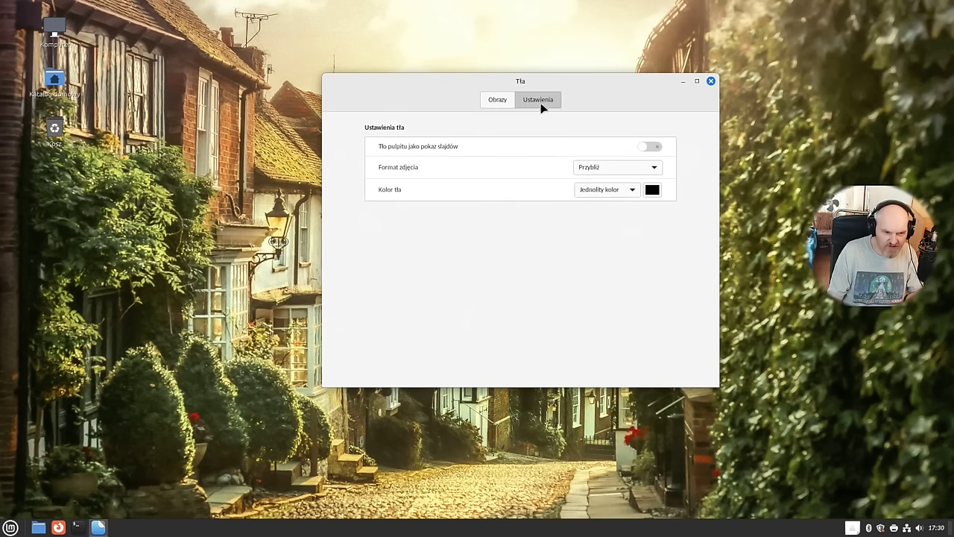
pyautogui.click(625, 191)
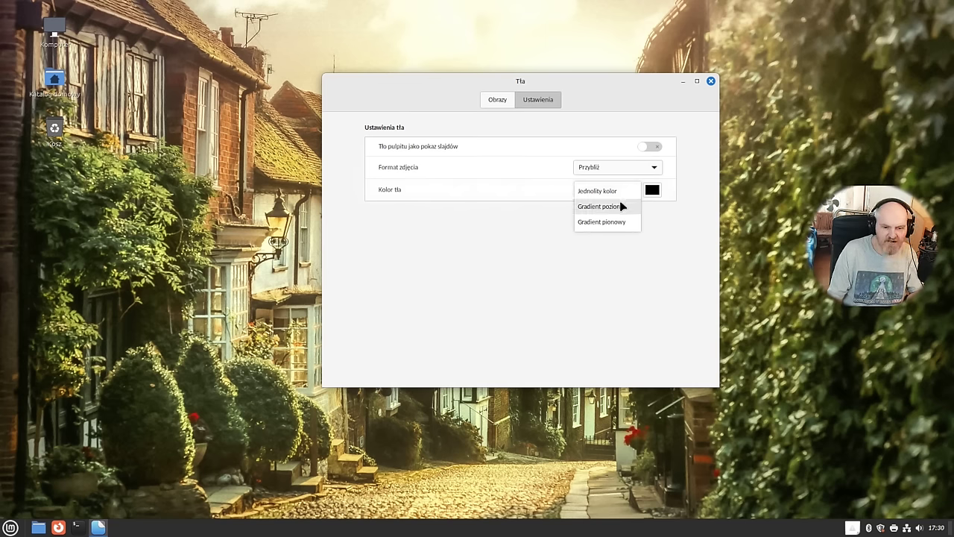
pyautogui.click(485, 161)
pyautogui.click(492, 101)
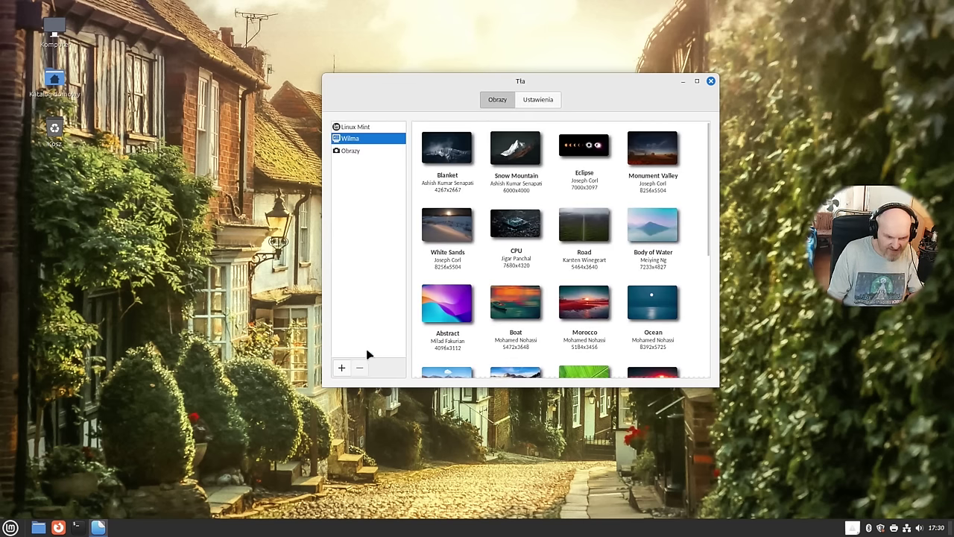
# Step: View the folder chooser for adding a wallpaper folder, dismiss it and close the background settings
pyautogui.click(343, 367)
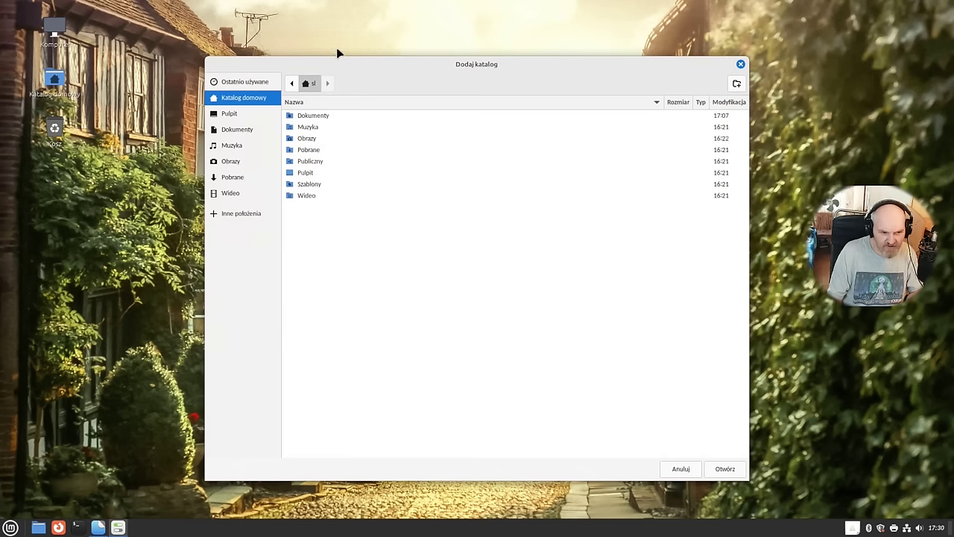
pyautogui.moveTo(343, 65); pyautogui.dragTo(369, 61)
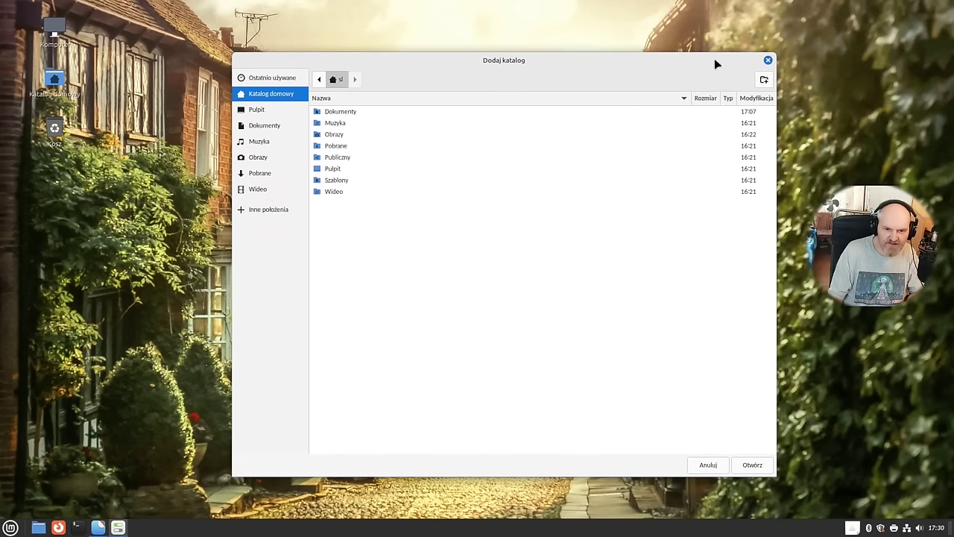
pyautogui.click(767, 60)
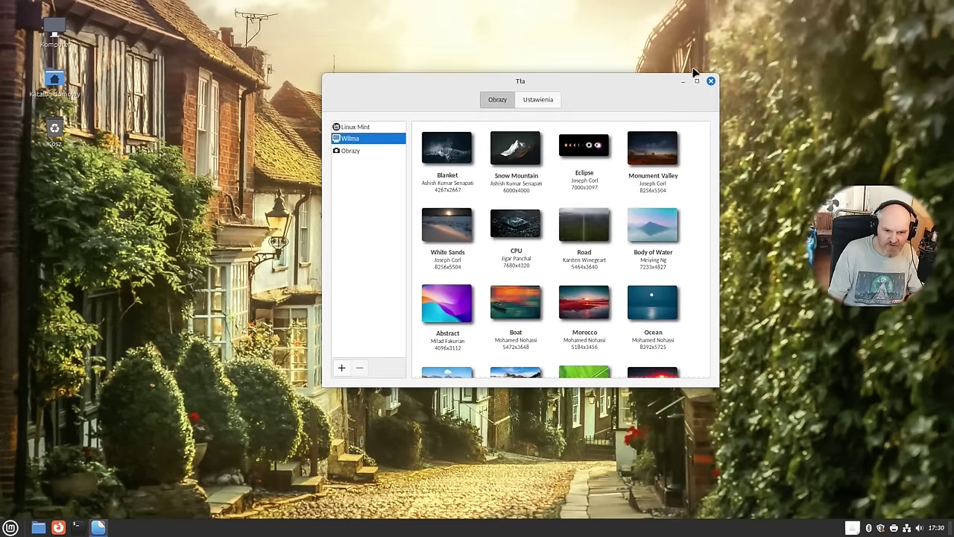
pyautogui.click(713, 83)
# Step: Check the devices listed in the Kolor profile settings and close them
pyautogui.press('super')
pyautogui.click(230, 437)
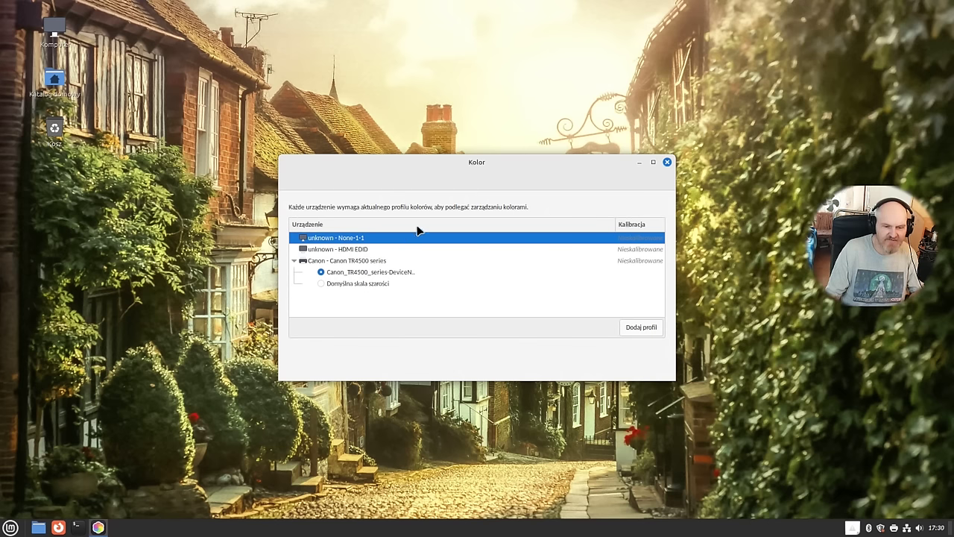
pyautogui.click(666, 163)
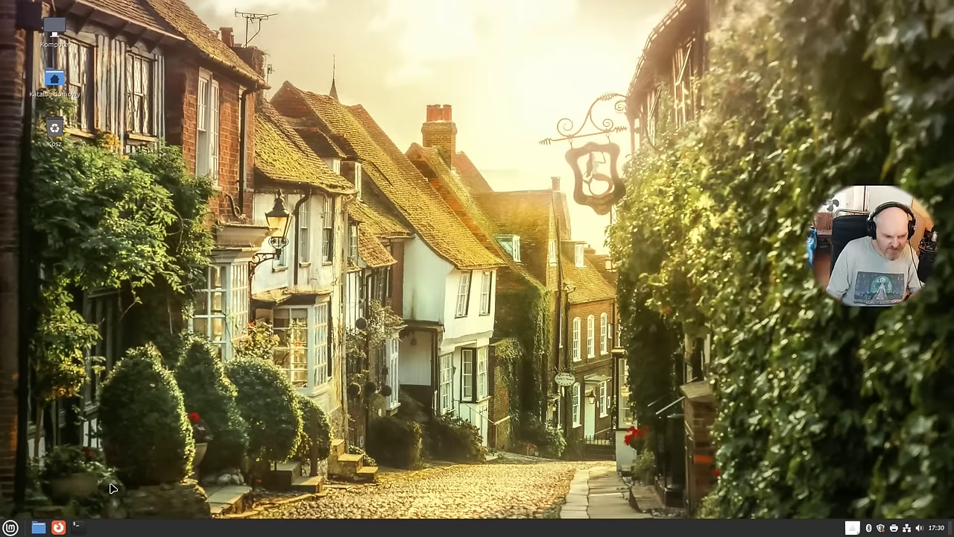
# Step: Launch the desktop colours settings from the first steps page of the Witaj welcome window
pyautogui.click(11, 526)
pyautogui.moveTo(89, 441)
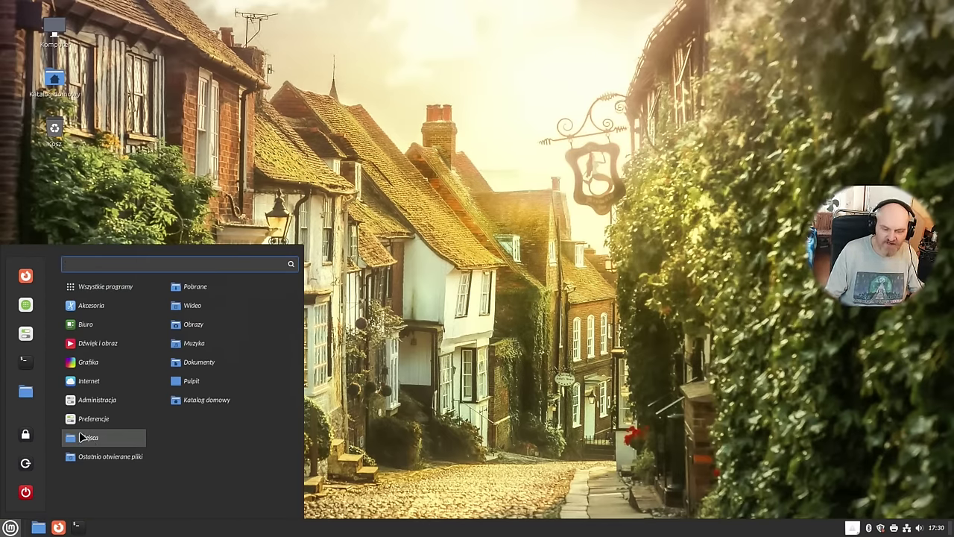
pyautogui.moveTo(83, 390)
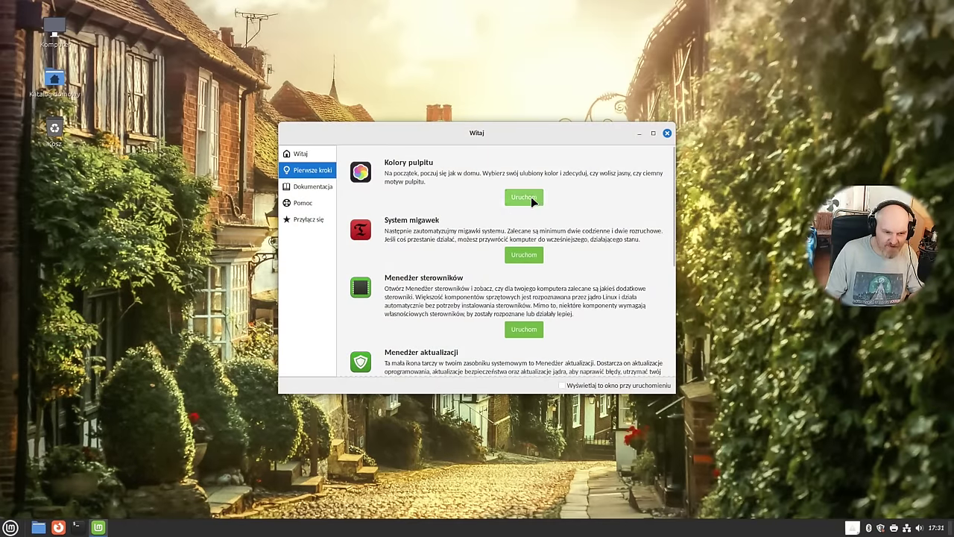
pyautogui.click(525, 196)
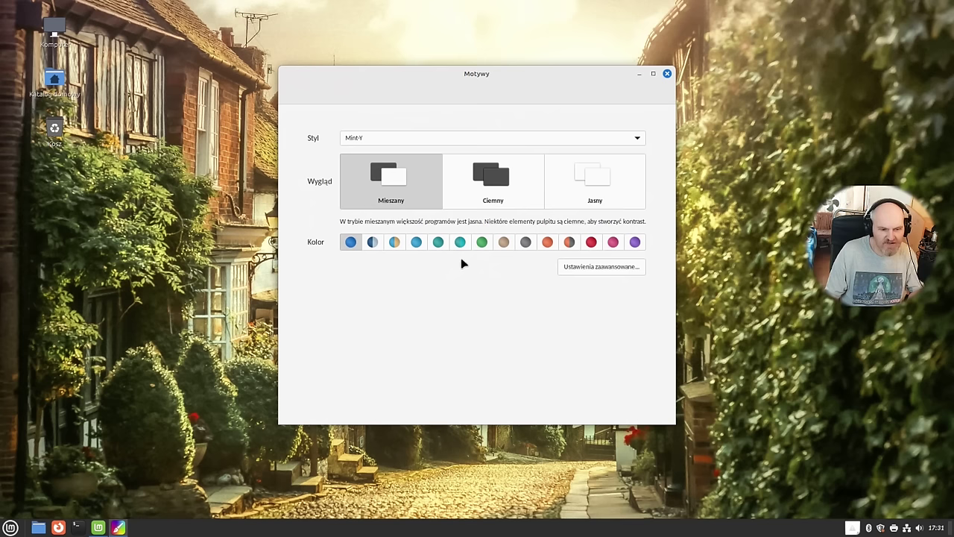
# Step: Try several accent colours for the Mint-Y style, finishing with pink
pyautogui.click(481, 242)
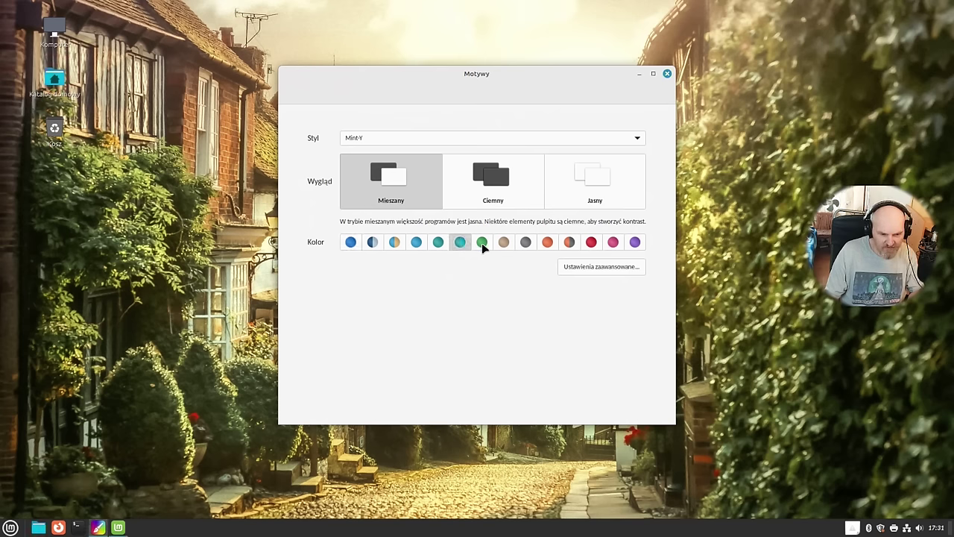
pyautogui.click(539, 242)
pyautogui.click(570, 242)
pyautogui.click(611, 241)
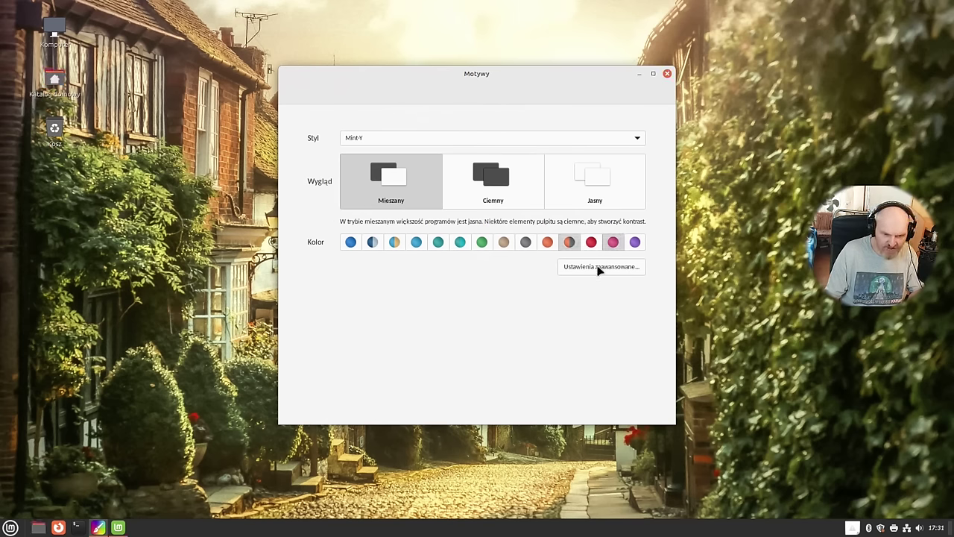
# Step: In the advanced theme settings, set the desktop theme to Mint-X-Red and the icon theme to Mint-Y-Aqua
pyautogui.click(598, 267)
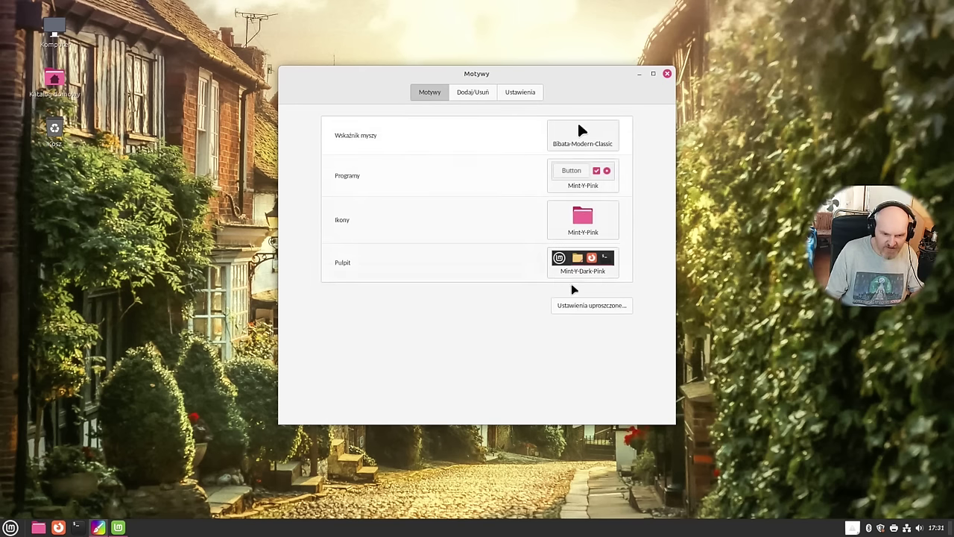
pyautogui.click(583, 264)
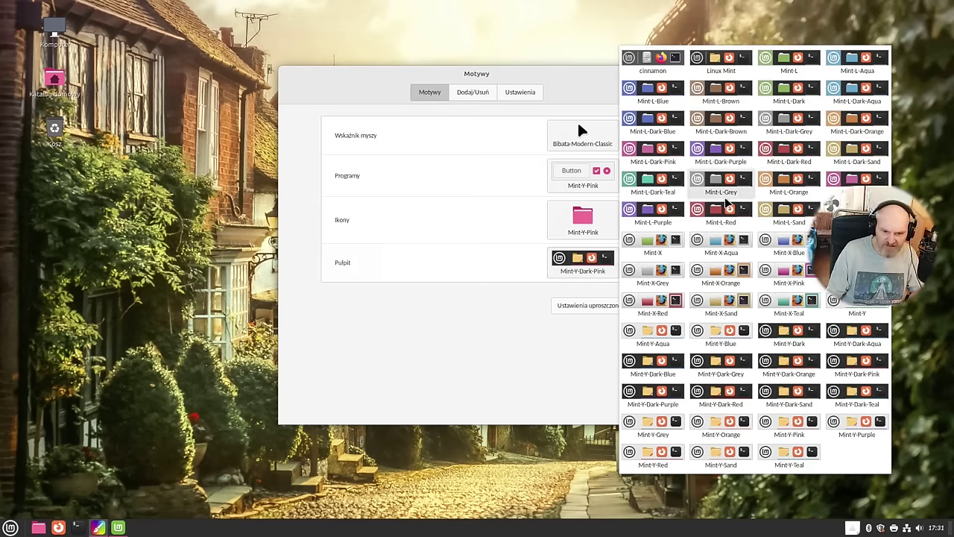
pyautogui.click(661, 301)
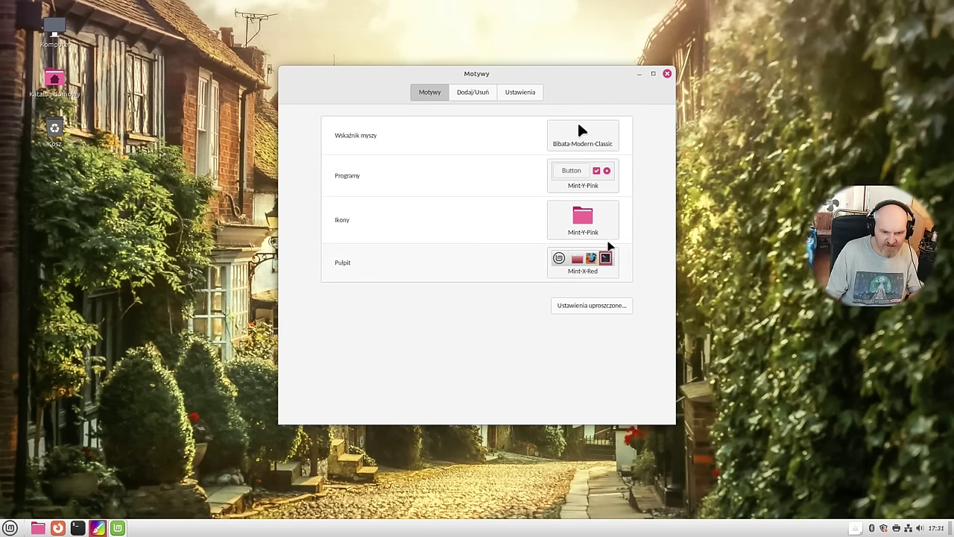
pyautogui.click(586, 223)
pyautogui.click(723, 270)
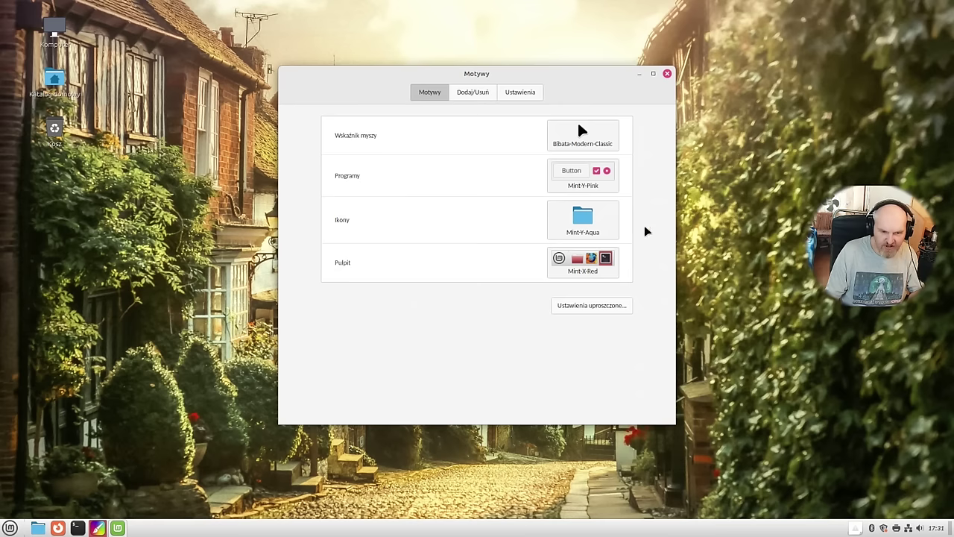
# Step: Set the application theme to Mint-L-Dark-Sand and the mouse pointer to XCursor-Pro-Light
pyautogui.click(580, 181)
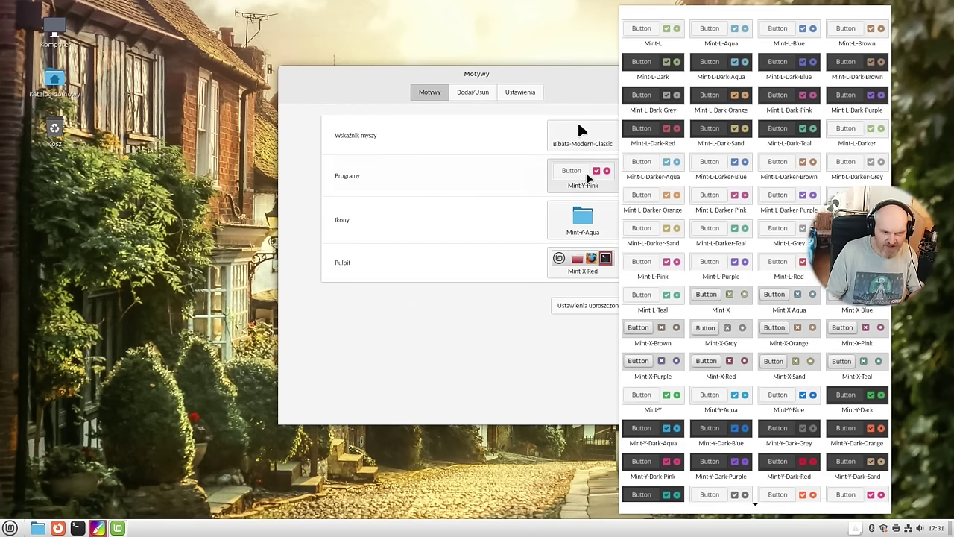
pyautogui.click(730, 137)
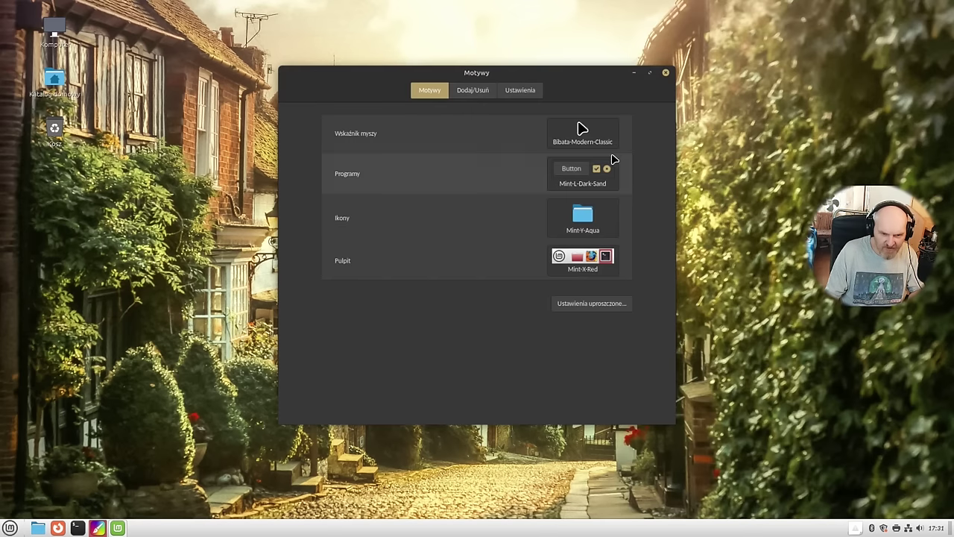
pyautogui.click(579, 129)
pyautogui.click(707, 200)
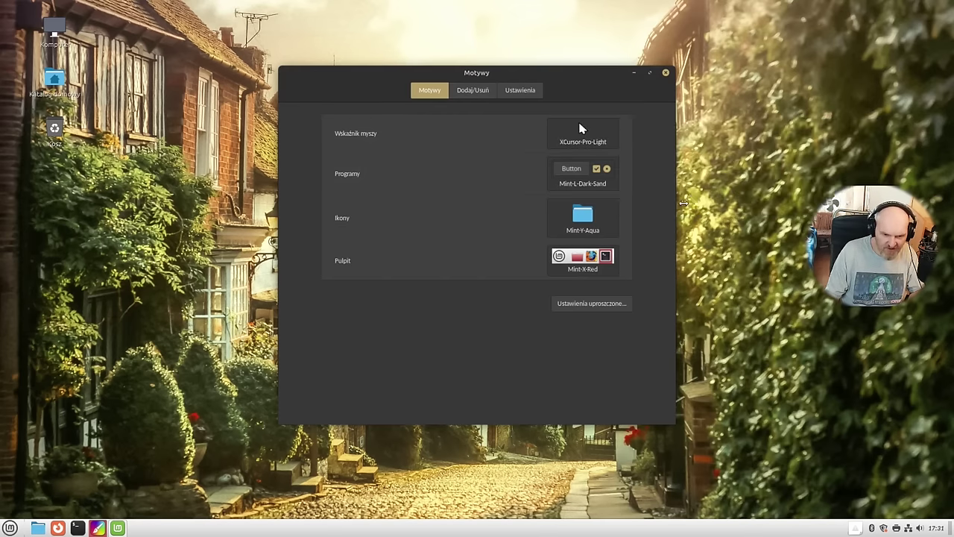
# Step: Open the page for adding and removing themes
pyautogui.click(469, 91)
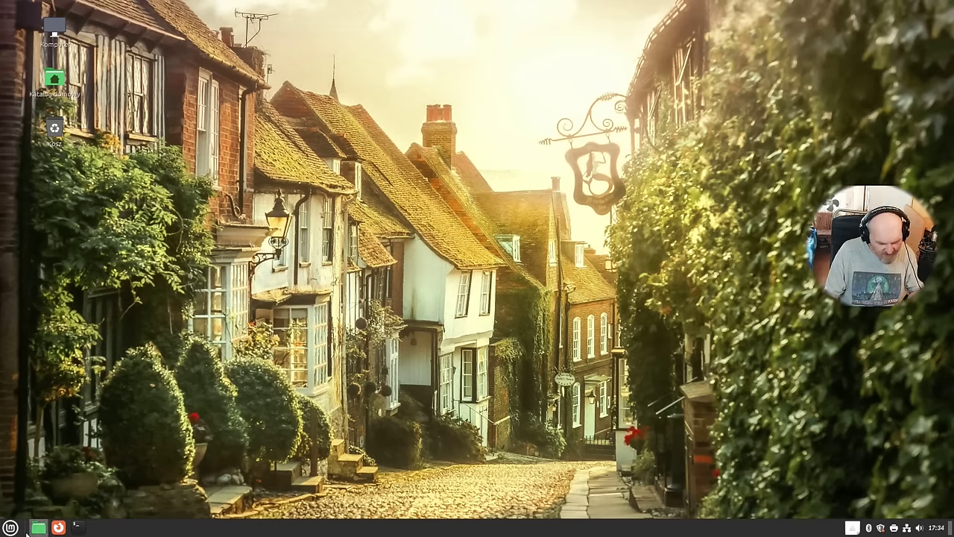
# Step: Search the application menu for "widg"
pyautogui.click(15, 531)
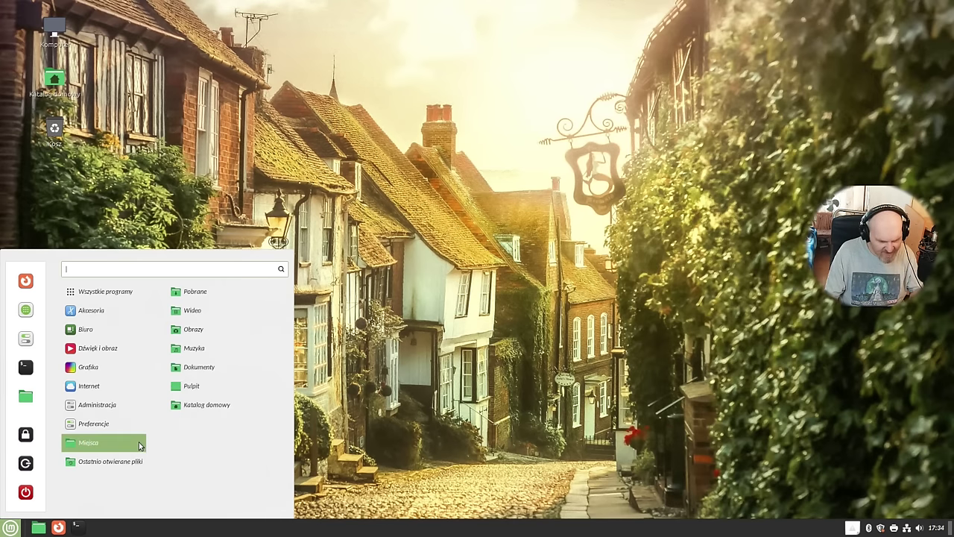
pyautogui.write('widż')
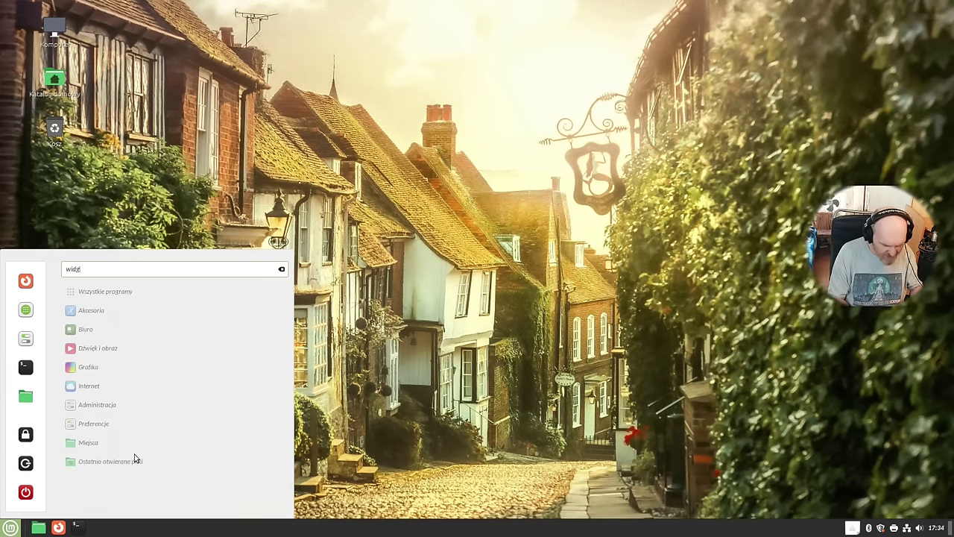
pyautogui.press('Return')
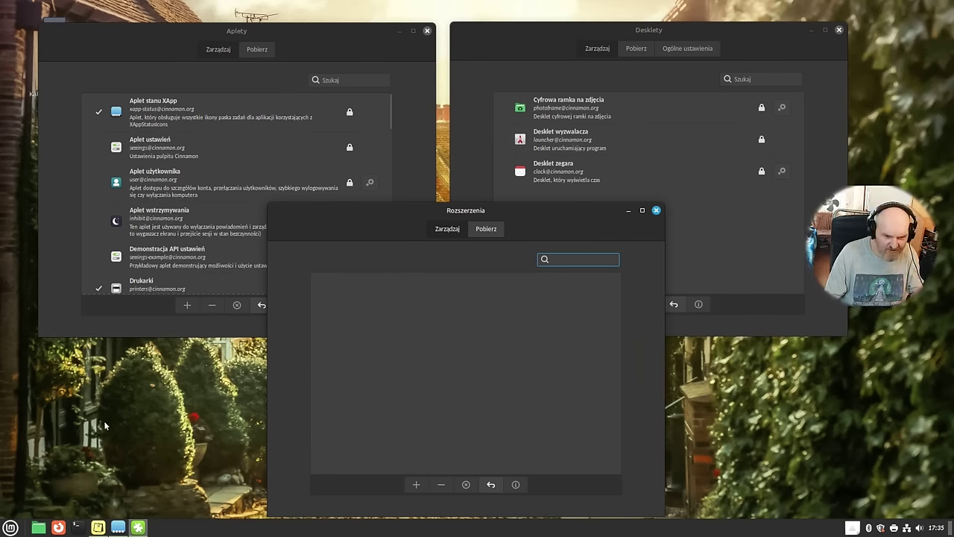
# Step: View the Preferencje category of the application menu and return to the extensions window
pyautogui.click(10, 527)
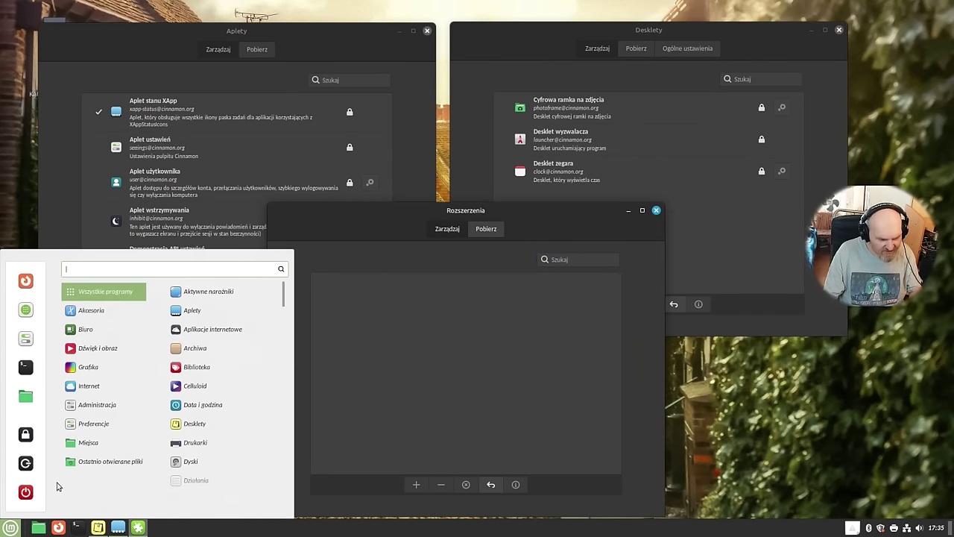
pyautogui.moveTo(96, 424)
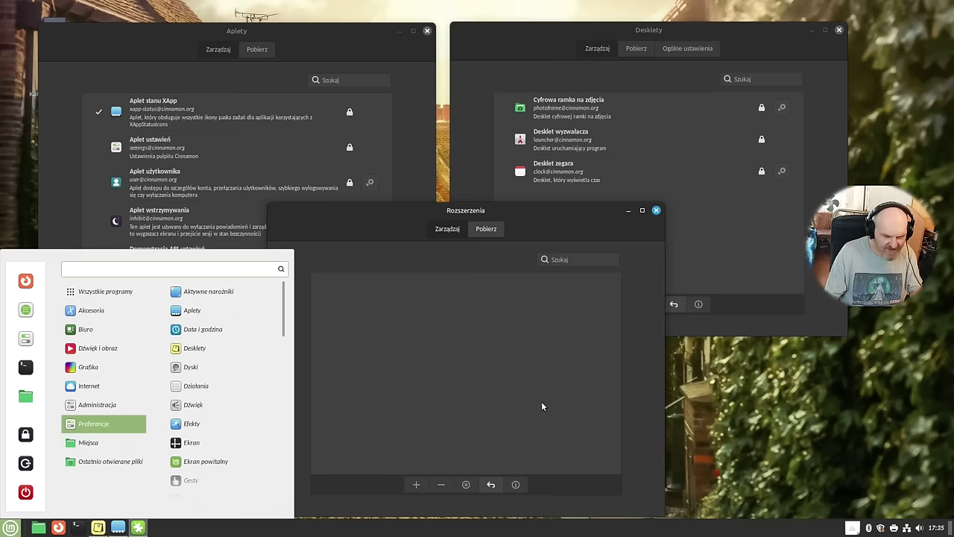
pyautogui.click(569, 385)
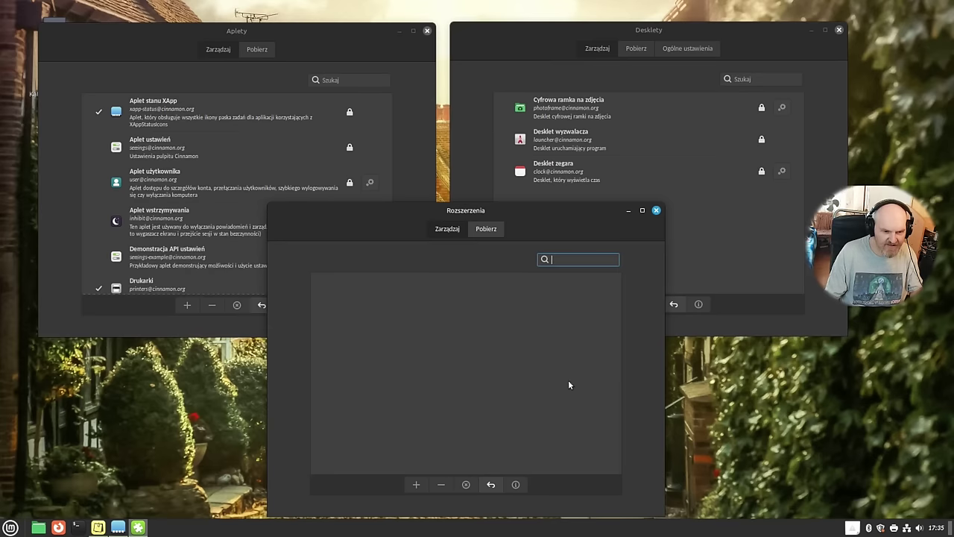
# Step: Download the gTile window-tiling extension from the list of available extensions
pyautogui.click(483, 233)
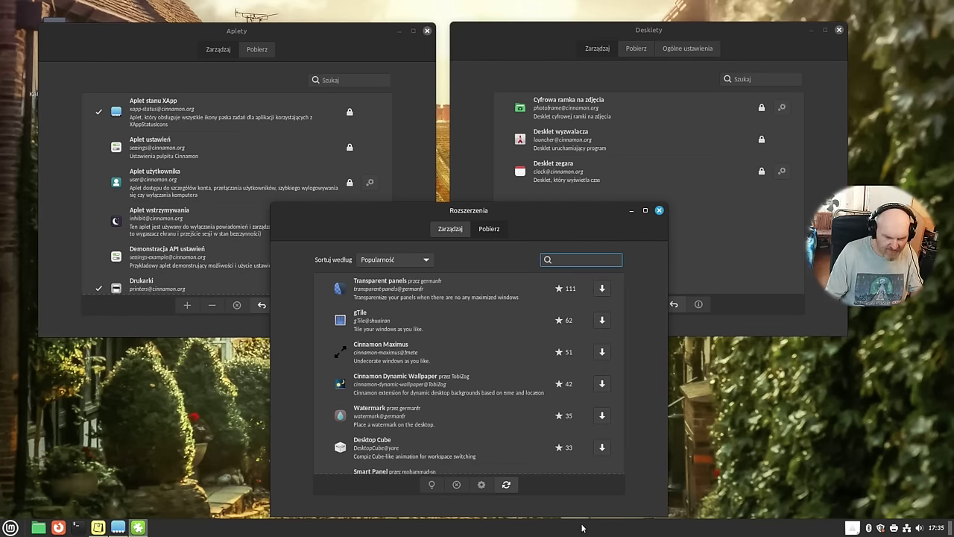
pyautogui.click(412, 325)
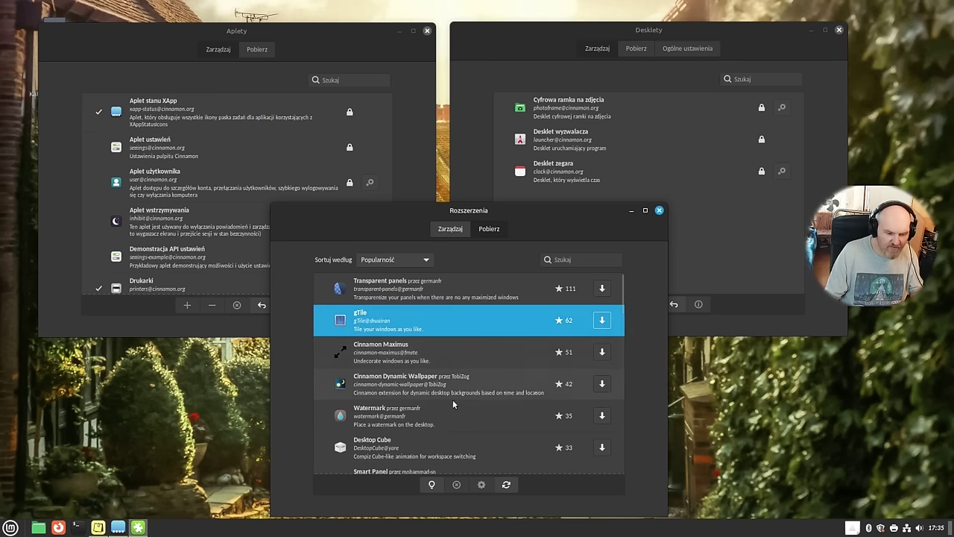
pyautogui.click(602, 320)
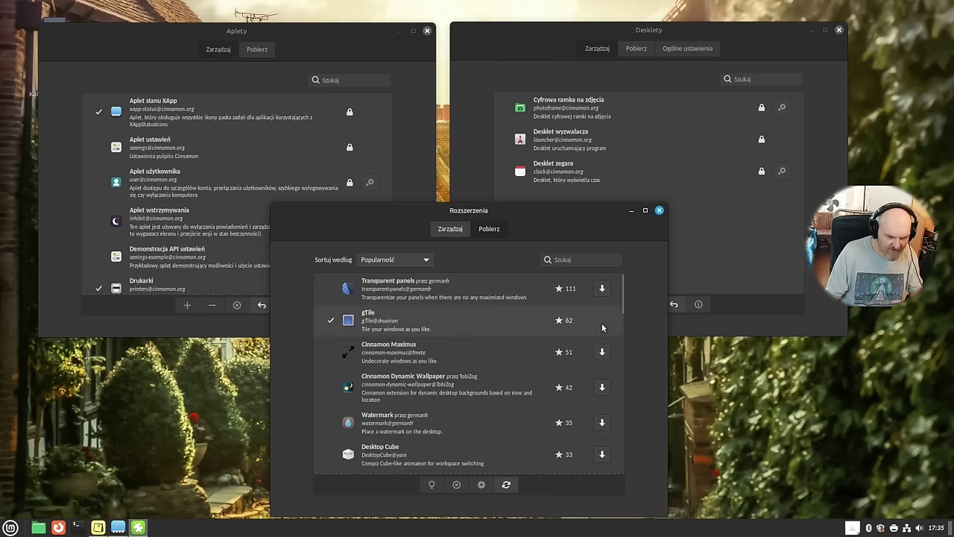
# Step: Bring the applets window to the front and look over its list of installed applets
pyautogui.click(88, 51)
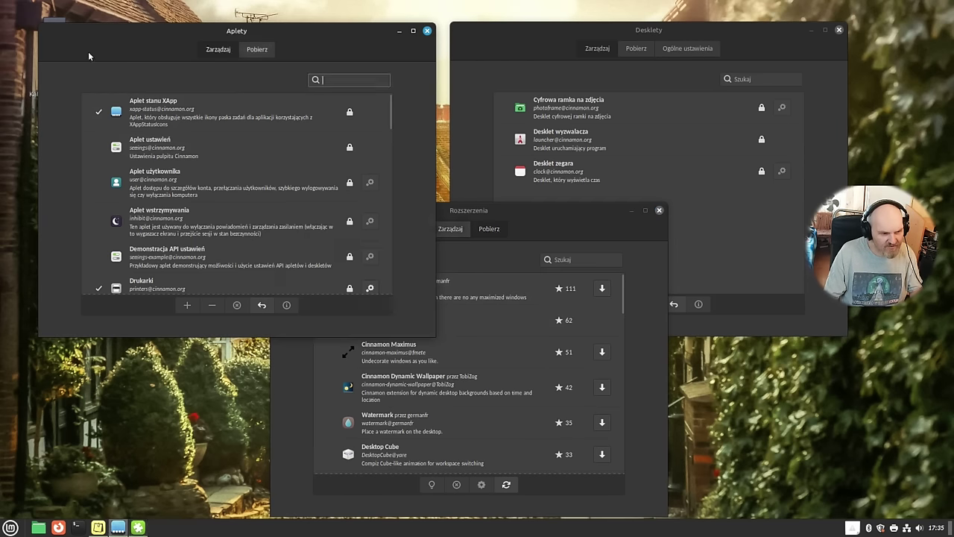
pyautogui.scroll(-2, 171, 172)
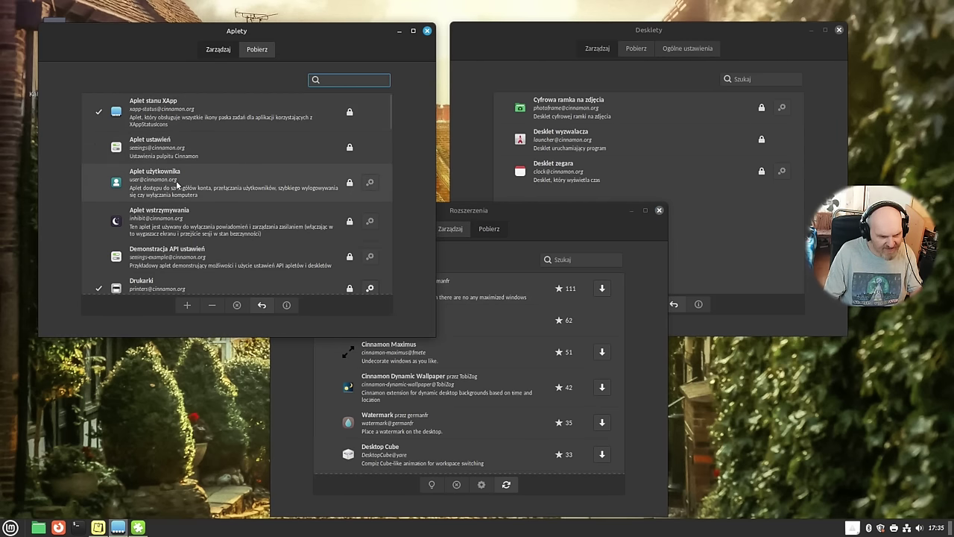
pyautogui.scroll(3, 183, 195)
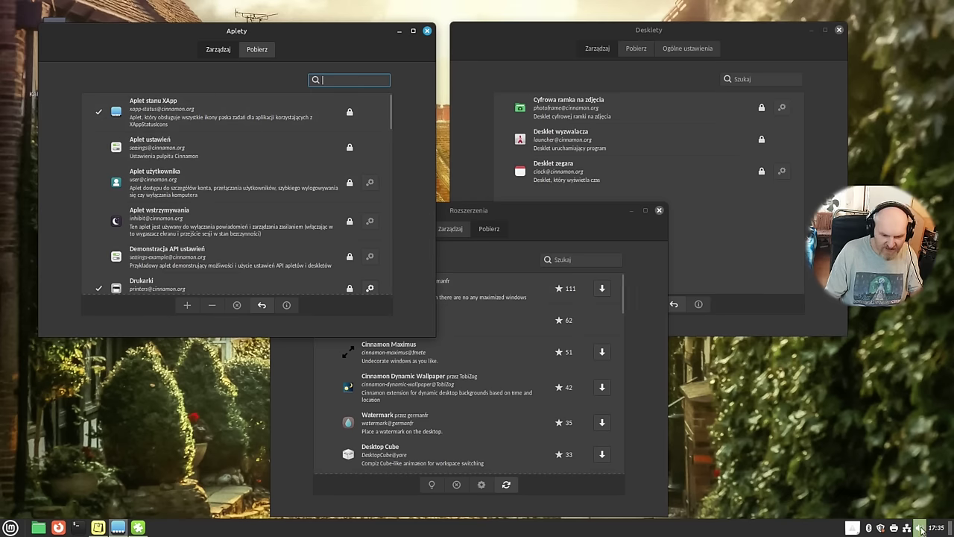
# Step: Move the desklets window over and download the Pogoda weather desklet from the available desklets
pyautogui.click(534, 33)
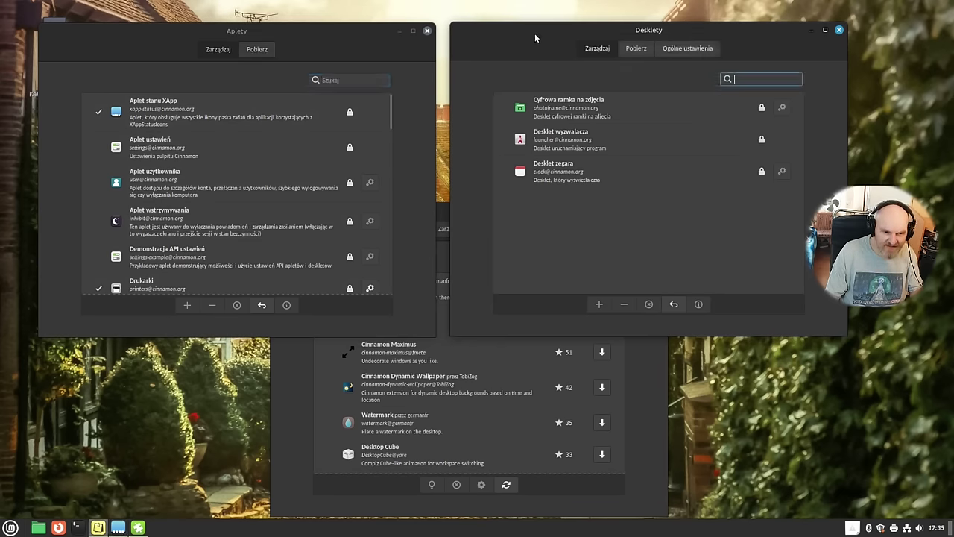
pyautogui.moveTo(534, 33); pyautogui.dragTo(409, 60)
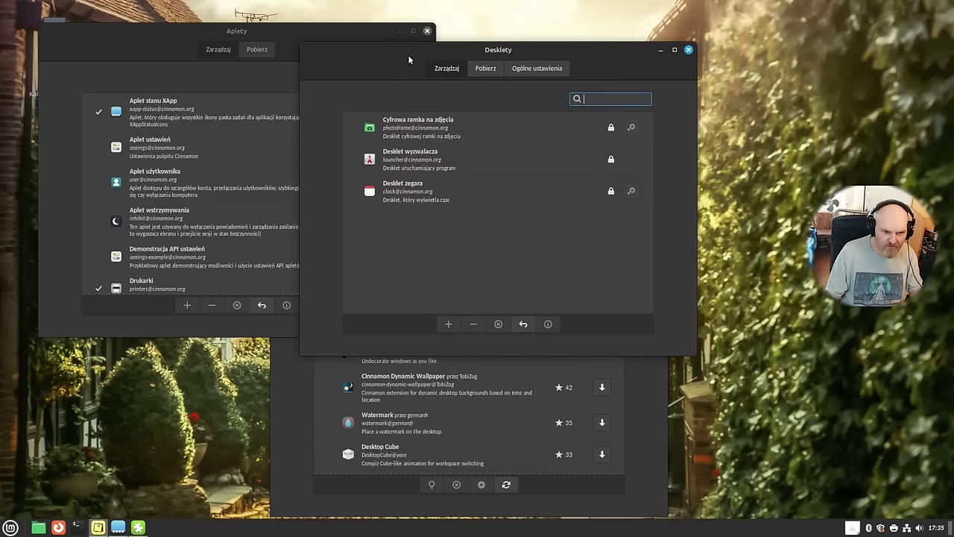
pyautogui.click(482, 69)
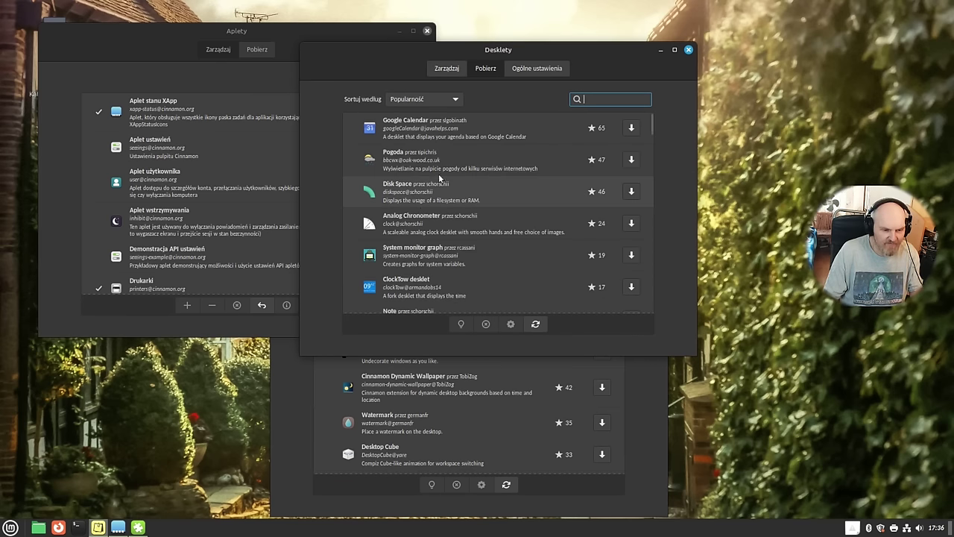
pyautogui.click(428, 168)
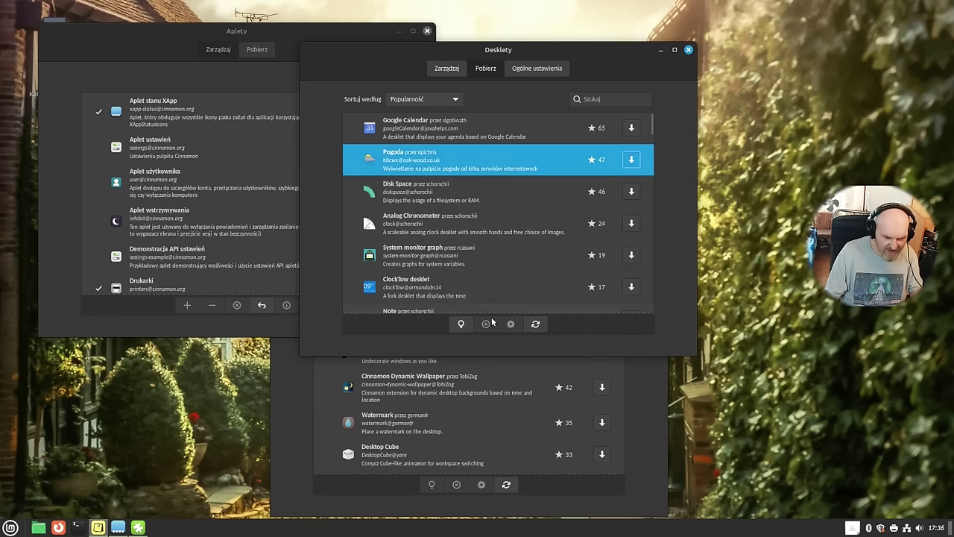
pyautogui.click(633, 164)
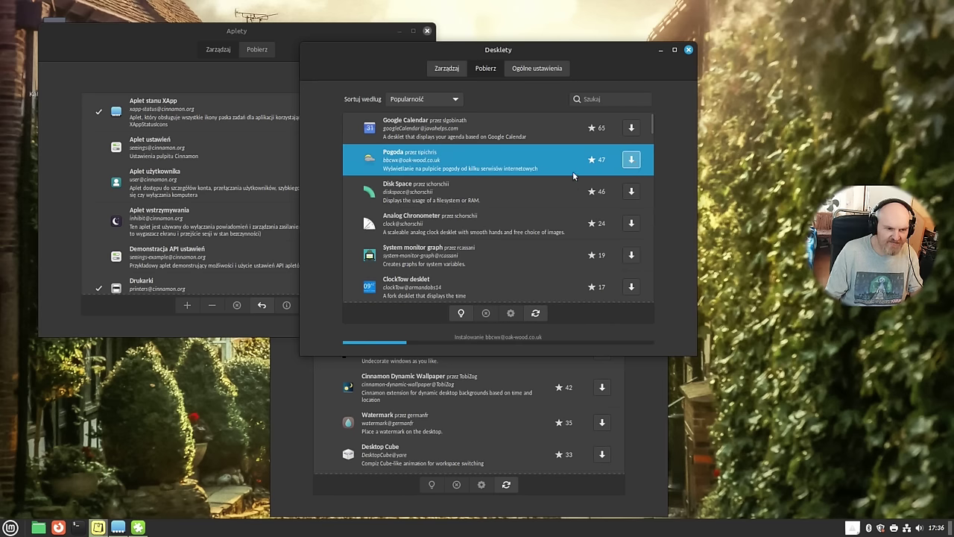
# Step: Add the installed Pogoda desklet to the desktop
pyautogui.click(443, 72)
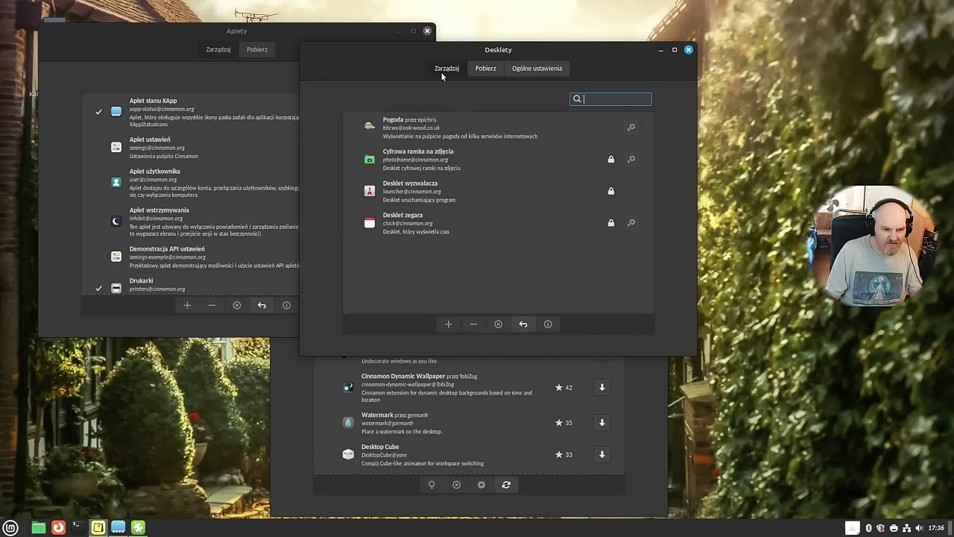
pyautogui.click(411, 132)
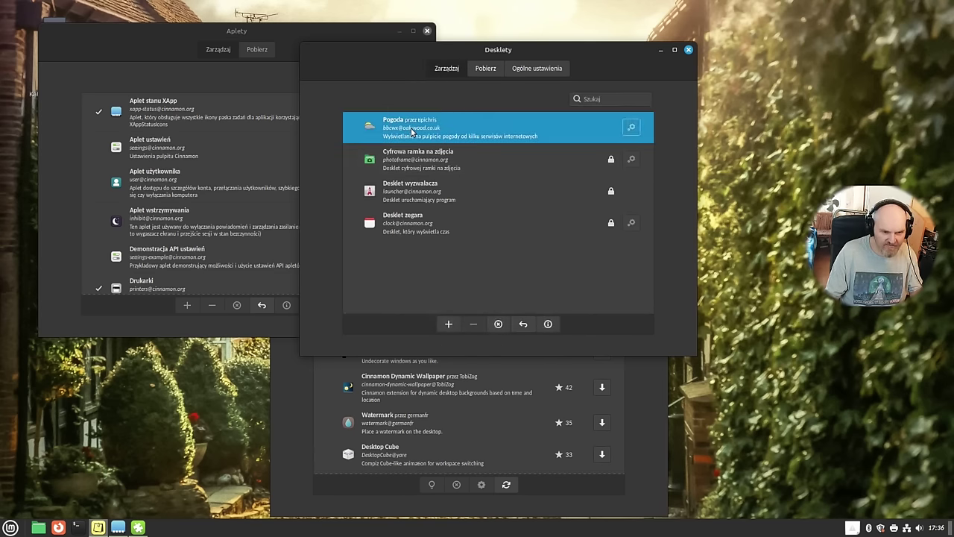
pyautogui.click(449, 323)
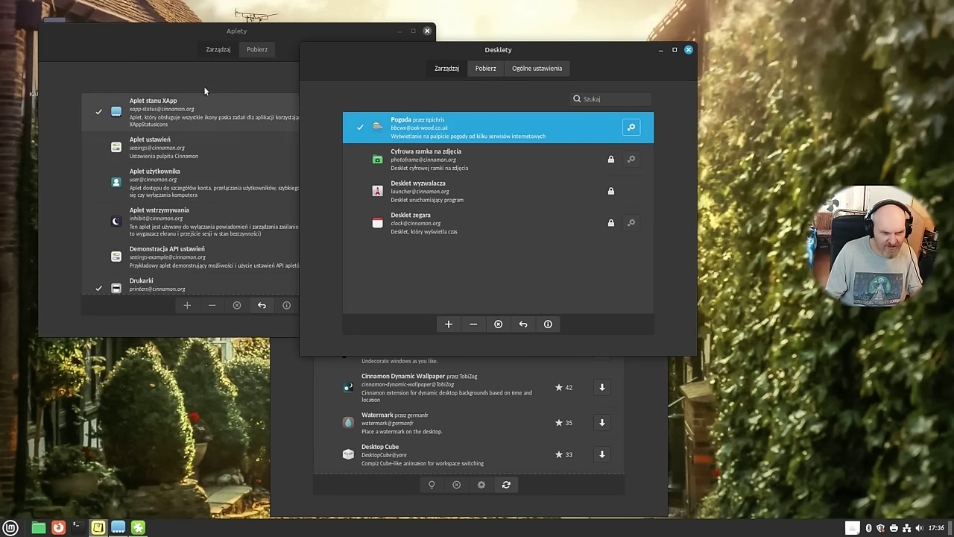
# Step: Clear the windows covering the weather desklet, reposition it near the upper edge of the desktop and show its options
pyautogui.click(688, 50)
pyautogui.moveTo(259, 28); pyautogui.dragTo(755, 5)
pyautogui.moveTo(158, 92); pyautogui.dragTo(180, 115)
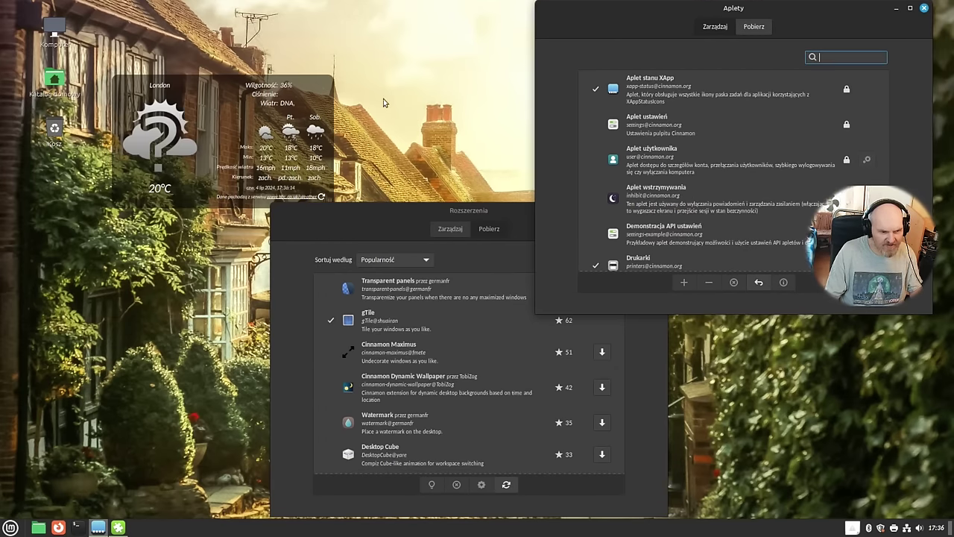
pyautogui.moveTo(264, 116); pyautogui.dragTo(365, 66)
pyautogui.rightClick(319, 68)
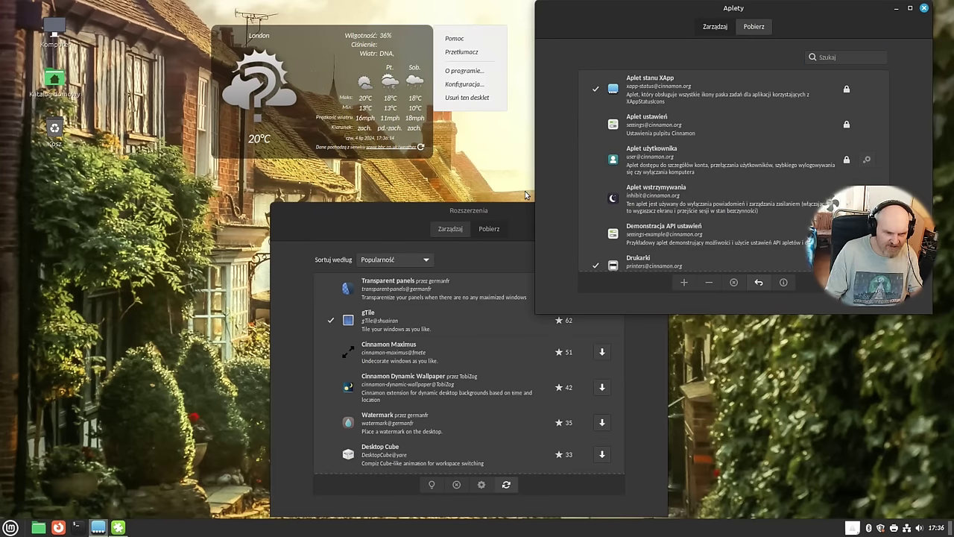
# Step: Browse the available extensions down to the end of the list and close the extensions and applets windows
pyautogui.moveTo(491, 231); pyautogui.dragTo(381, 143)
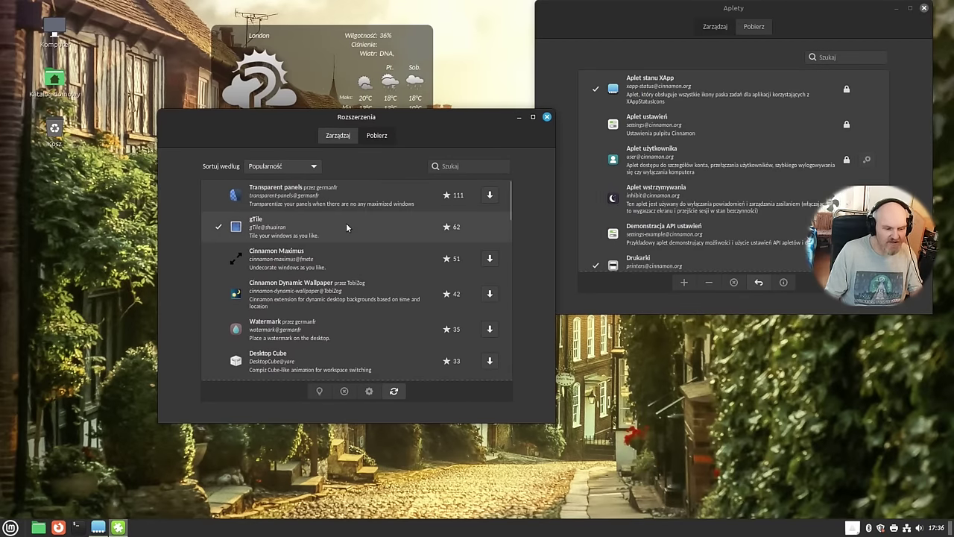
pyautogui.scroll(-2, 355, 233)
pyautogui.scroll(2, 339, 244)
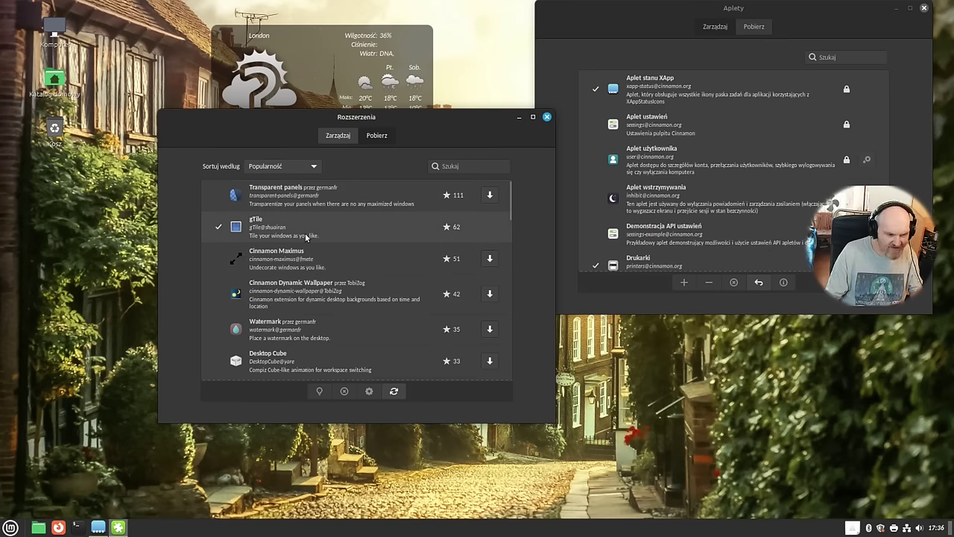
pyautogui.scroll(-4, 305, 233)
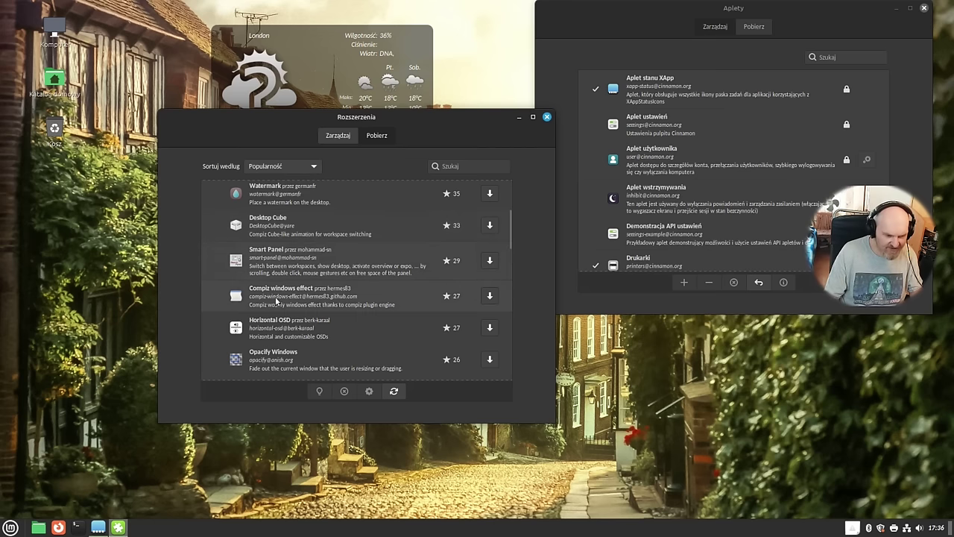
pyautogui.scroll(-15, 276, 301)
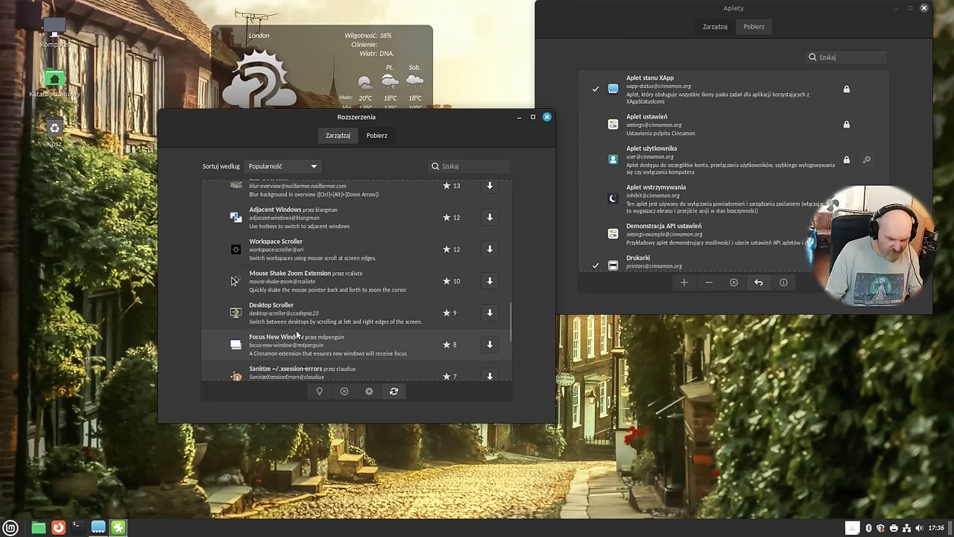
pyautogui.scroll(-5, 297, 336)
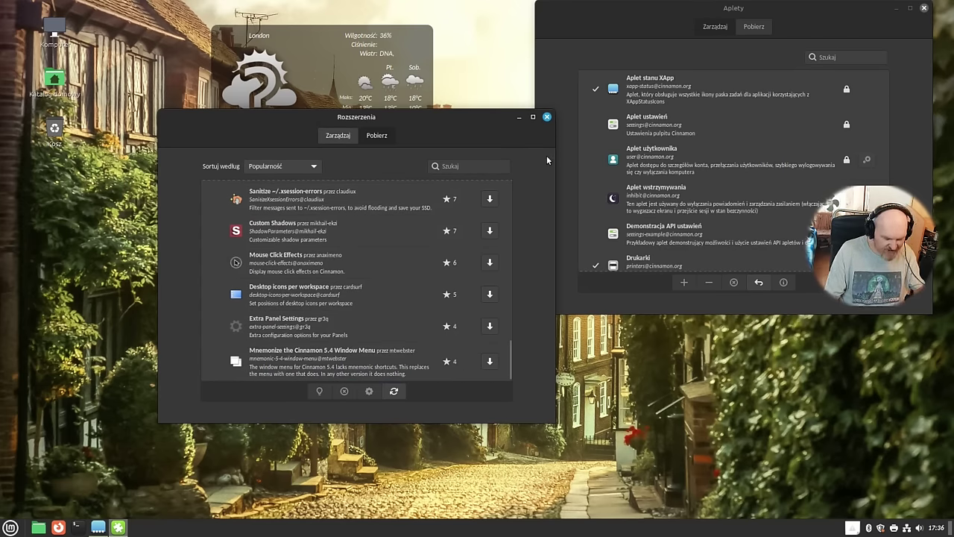
pyautogui.hotkey('alt', 'F4')
pyautogui.hotkey('alt', 'F4')
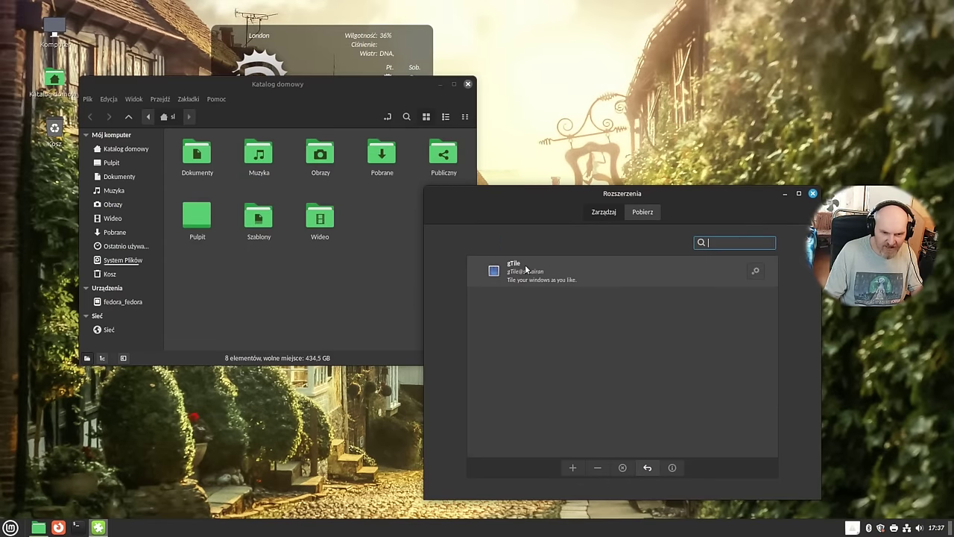
# Step: Enable the installed gTile extension in the extensions window
pyautogui.click(559, 269)
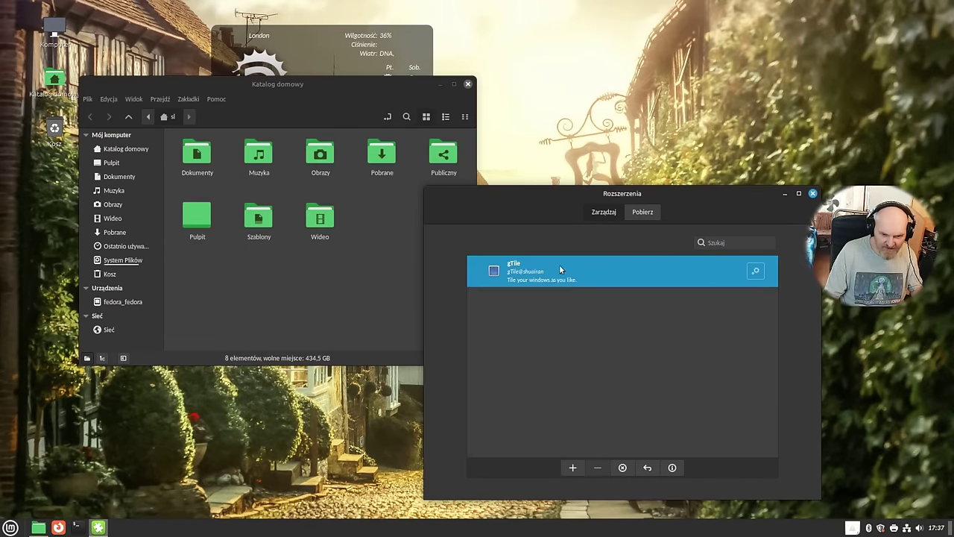
pyautogui.click(756, 273)
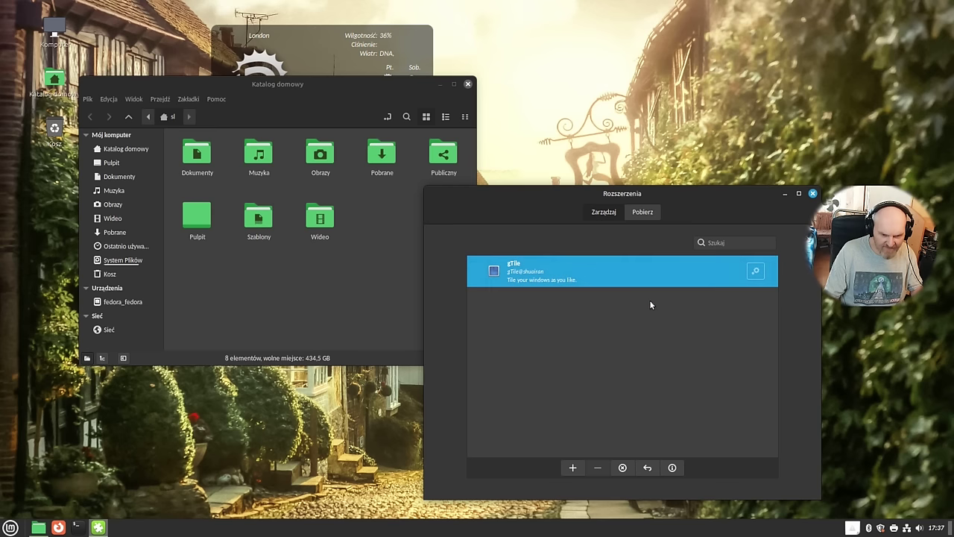
pyautogui.click(574, 467)
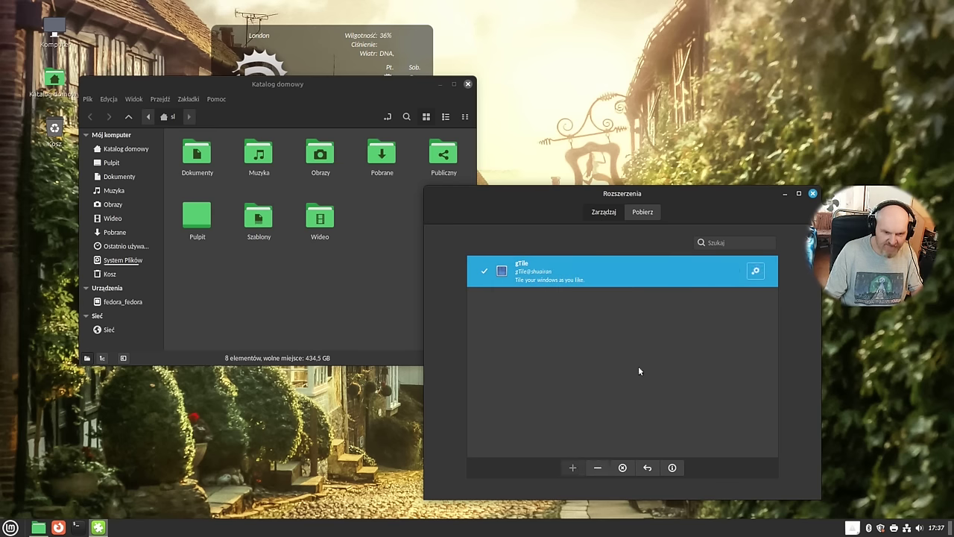
# Step: Open the gTile settings and review its hotkeys, keeping the window clear of the home folder window
pyautogui.click(756, 271)
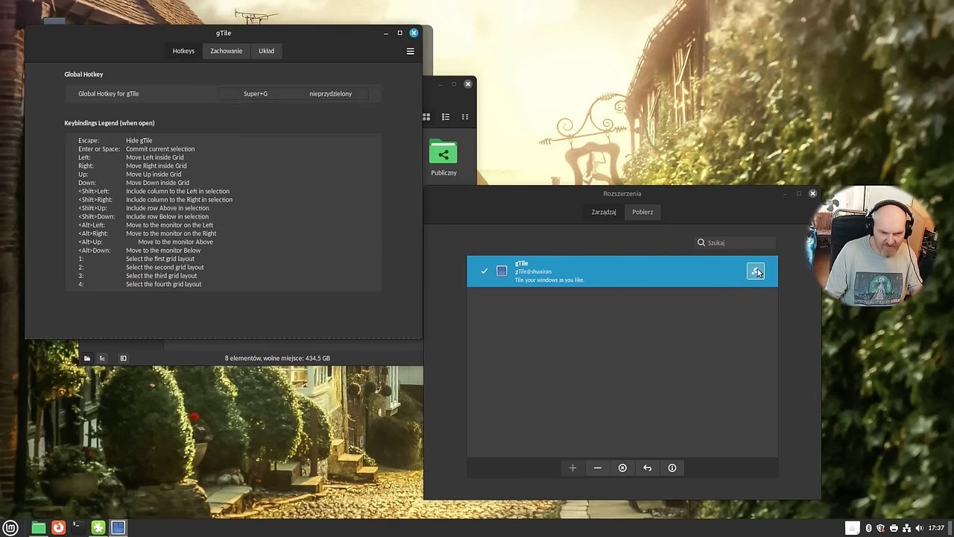
pyautogui.moveTo(211, 33); pyautogui.dragTo(549, 133)
pyautogui.click(318, 84)
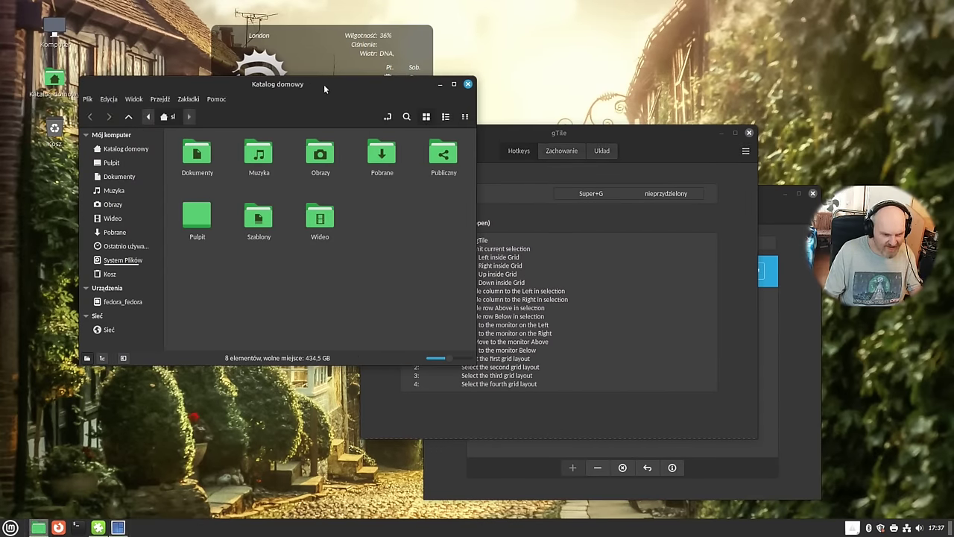
pyautogui.click(599, 227)
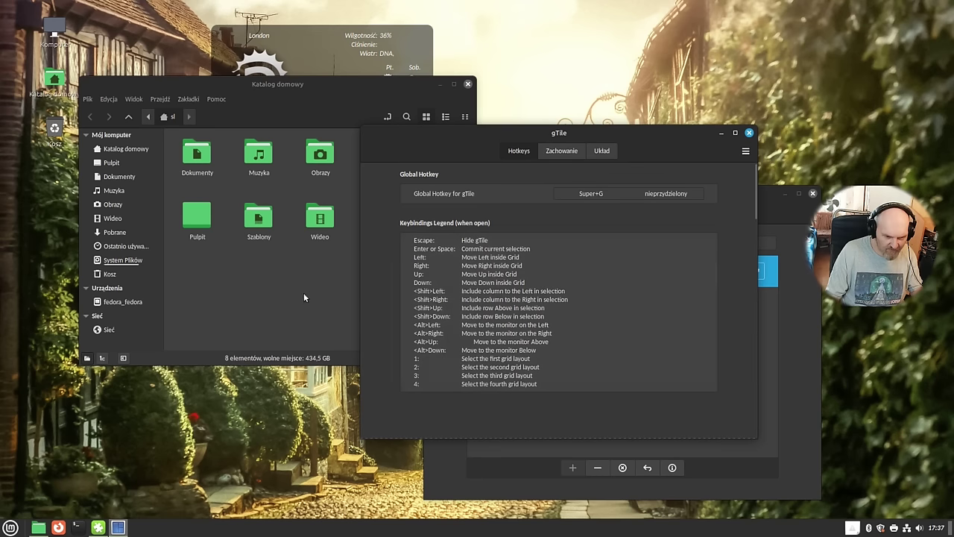
# Step: Focus the home folder window and tile it into the upper right and lower right quarters of the desktop
pyautogui.click(246, 287)
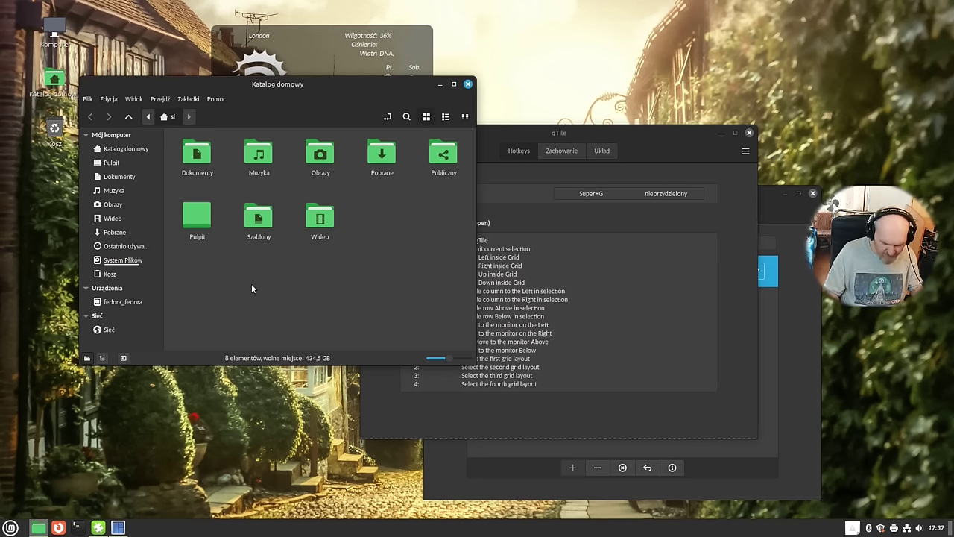
pyautogui.press('Right')
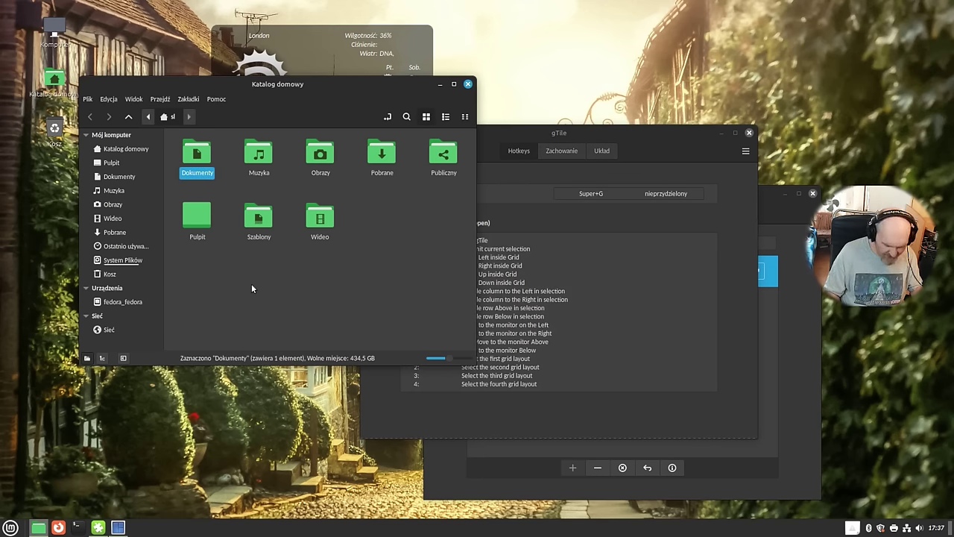
pyautogui.press('super')
pyautogui.press('super')
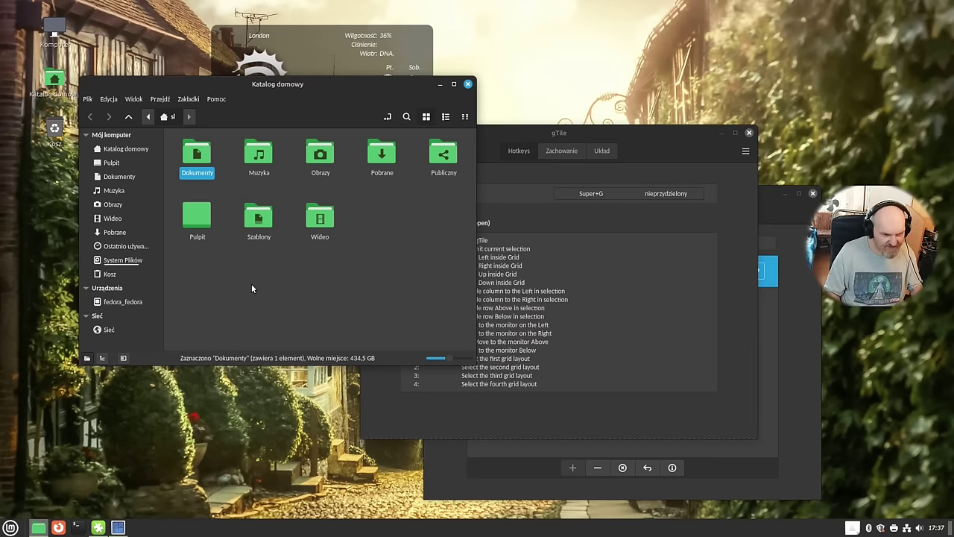
pyautogui.press('super+Right')
pyautogui.press('super+Down')
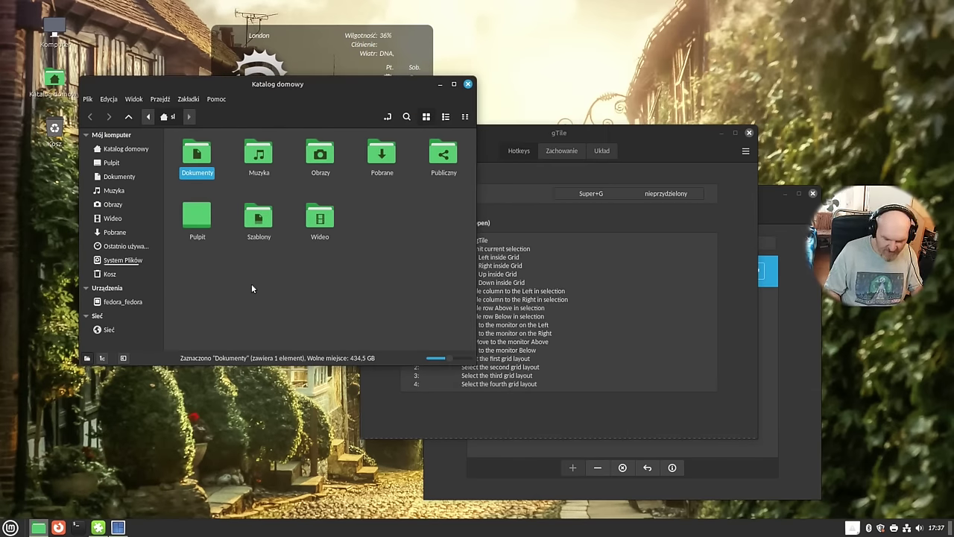
pyautogui.press('super+Right')
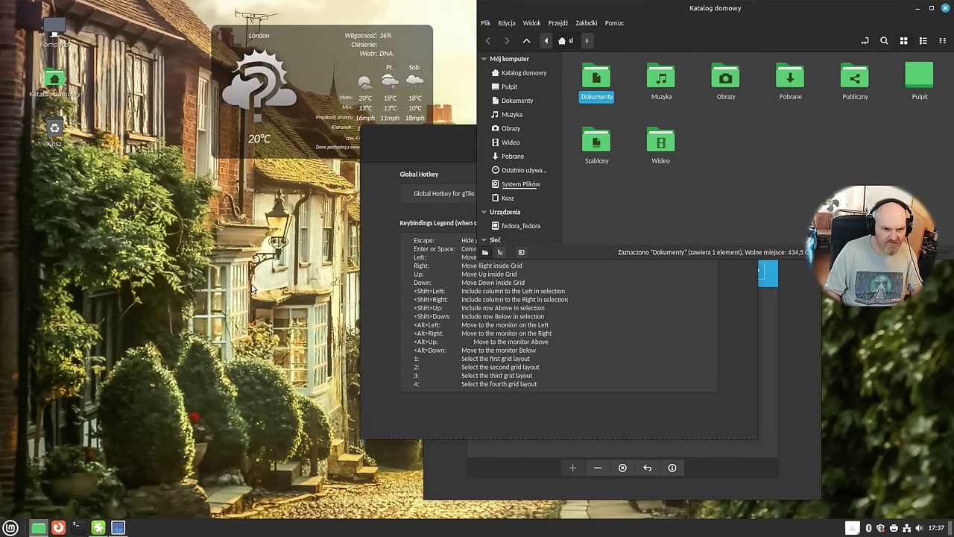
pyautogui.press('super+Up')
pyautogui.press('super+Down')
pyautogui.press('super+Down')
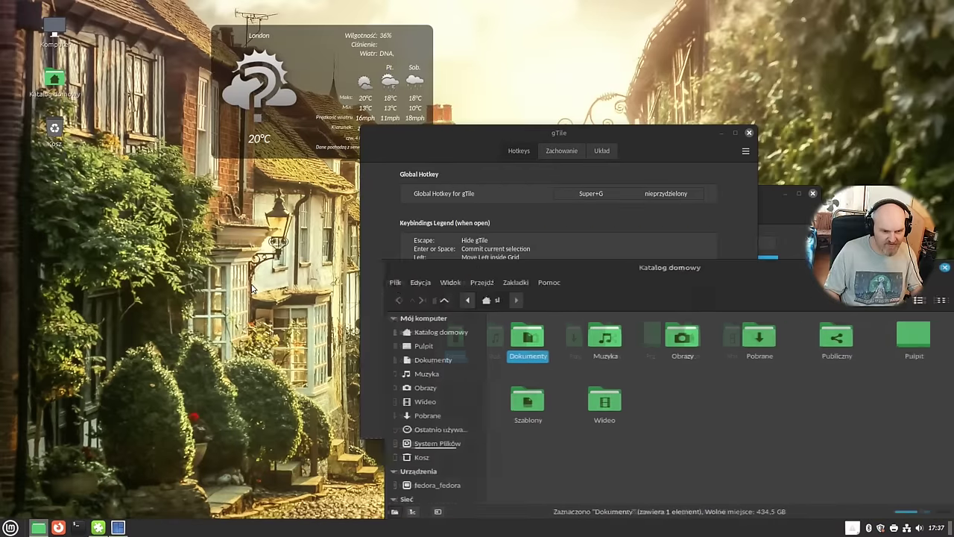
# Step: Tile the home folder window across the lower half of the desktop and into its left half
pyautogui.press('super+Up')
pyautogui.press('super+Up')
pyautogui.press('super+Down')
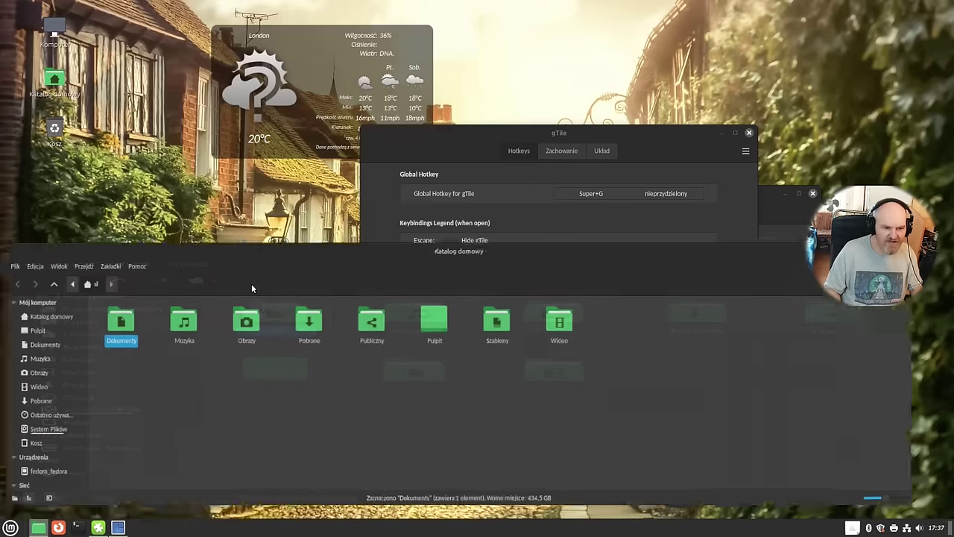
pyautogui.press('super+Up')
pyautogui.press('super+Up')
pyautogui.press('super+Left')
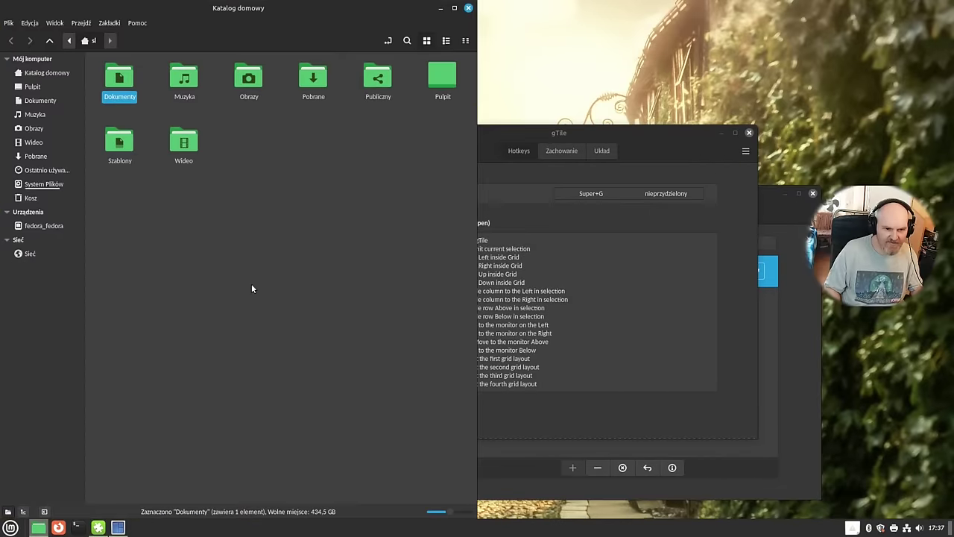
# Step: Tile the home folder window into the lower right quarter of the desktop and on to the upper left quarter
pyautogui.press('super+Down')
pyautogui.press('super+Right')
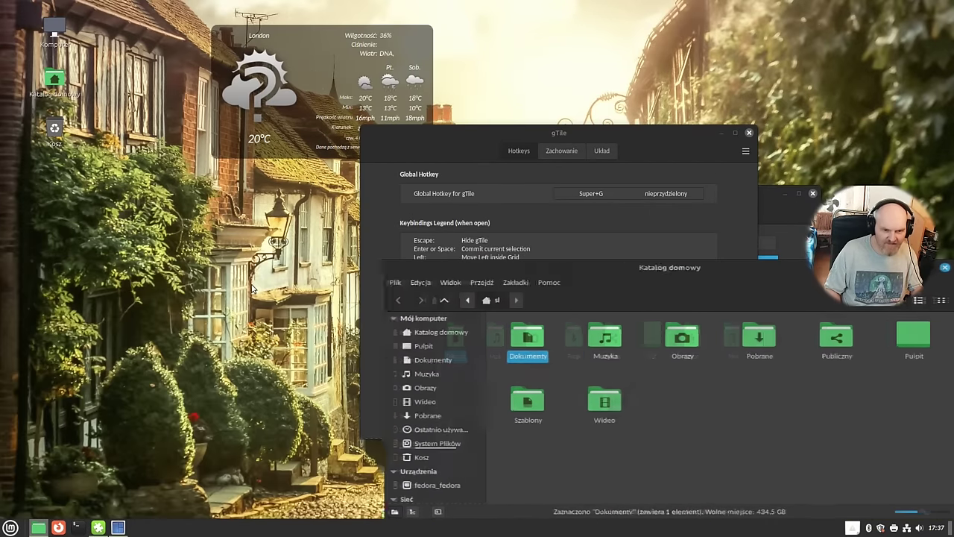
pyautogui.press('super+Up')
pyautogui.press('super+Left')
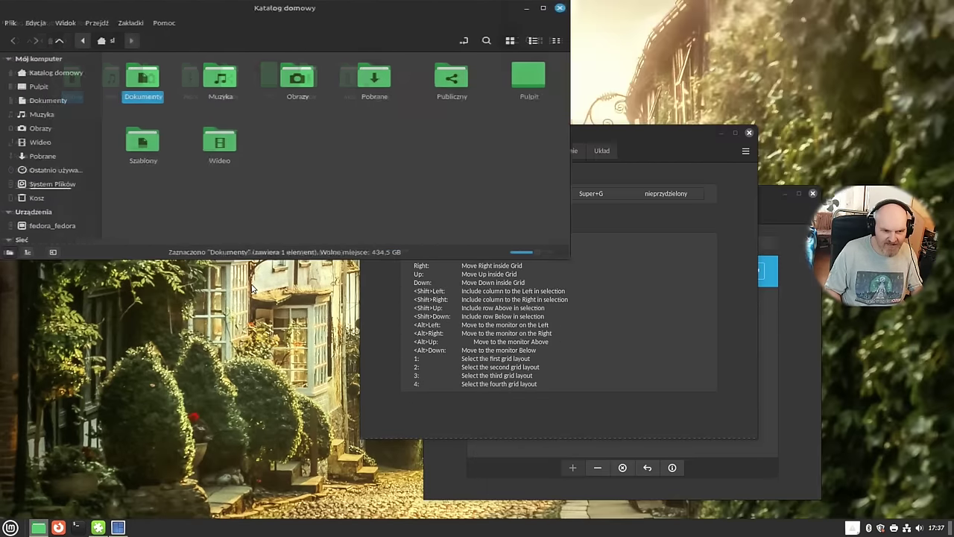
# Step: Tile the home folder window into the upper right quarter of the desktop and on to the full right half
pyautogui.press('super+Down')
pyautogui.press('super+Right')
pyautogui.press('super+Up')
pyautogui.press('super+Up')
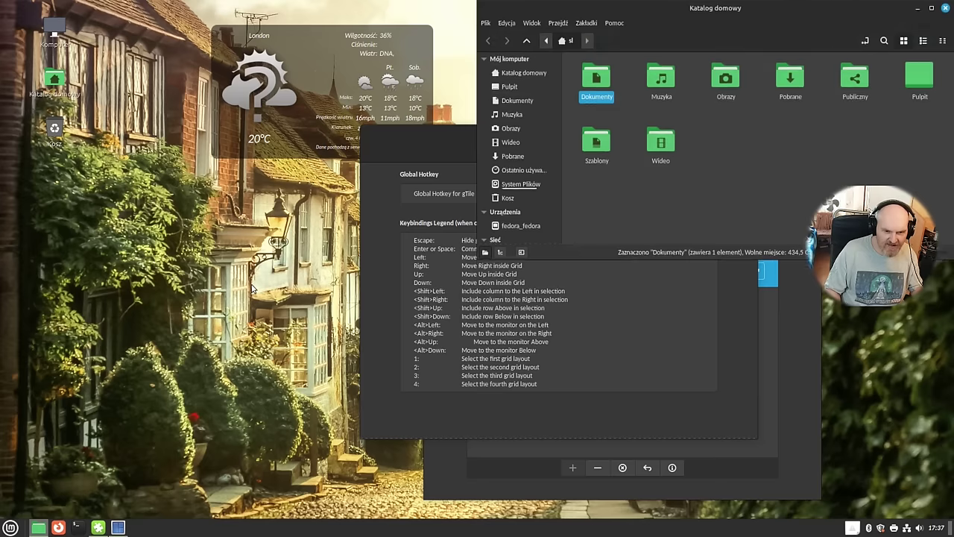
pyautogui.press('super+Left')
pyautogui.press('super+Down')
pyautogui.press('super+Right')
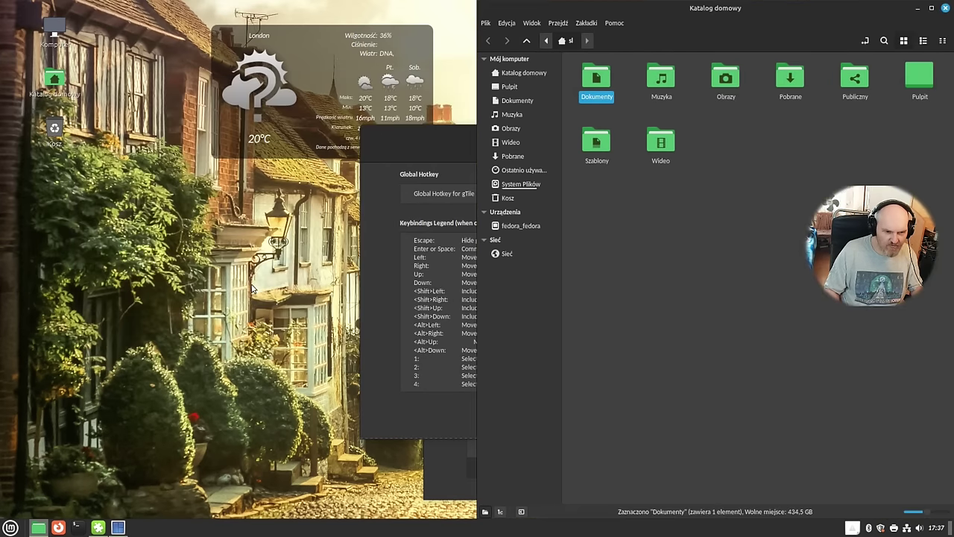
# Step: Close the home folder window and move the gTile settings window higher up the desktop to read its keybindings legend
pyautogui.press('super+Left')
pyautogui.hotkey('alt', 'F4')
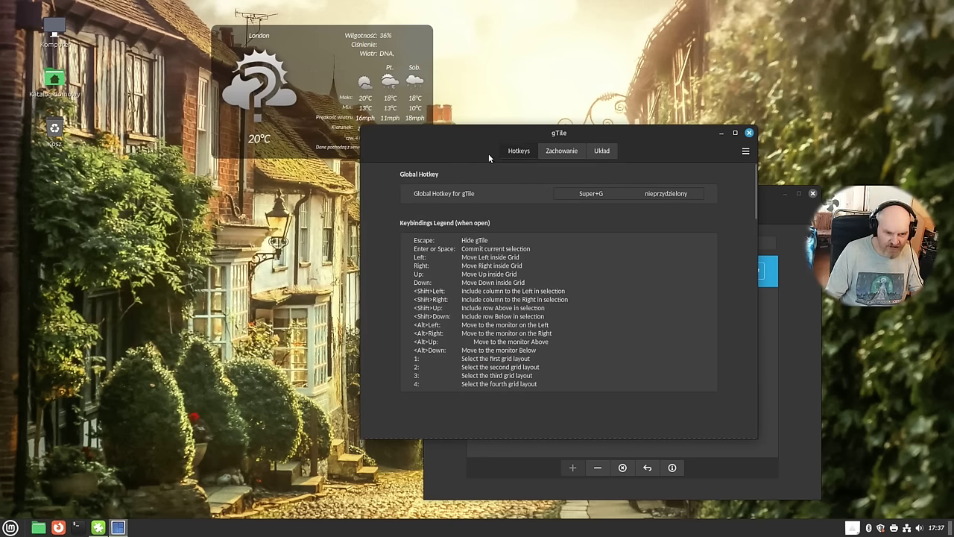
pyautogui.moveTo(487, 129); pyautogui.dragTo(407, 63)
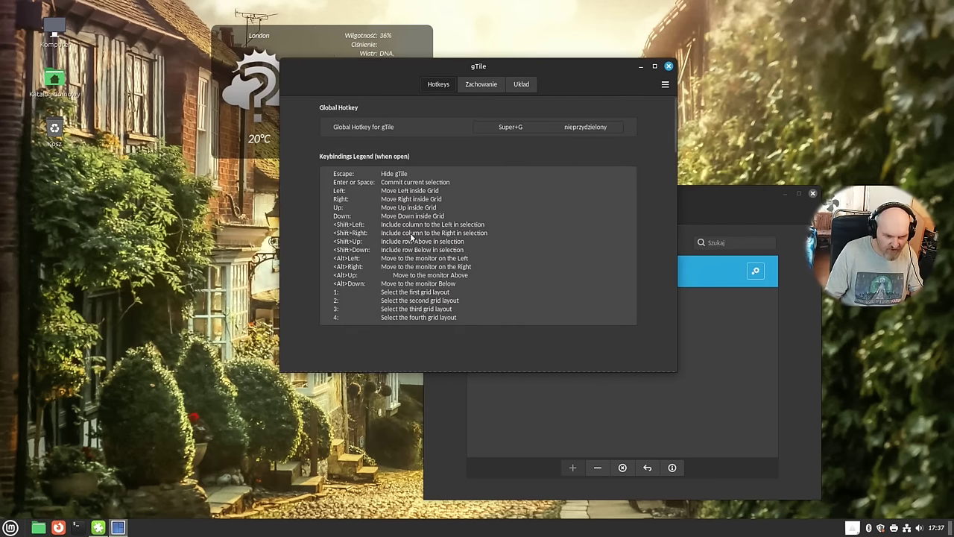
pyautogui.scroll(-5, 411, 251)
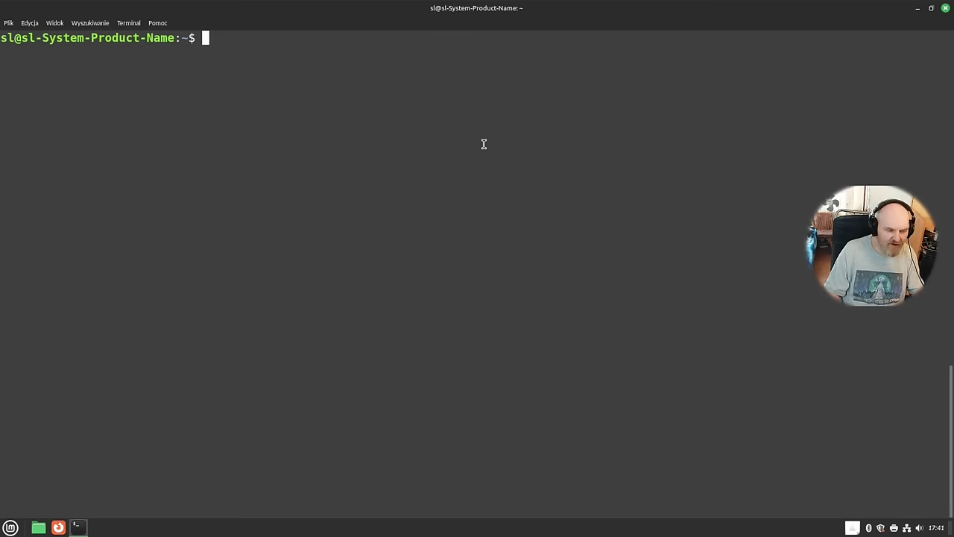
# Step: In the terminal, run sudo chown -Rc $USER:$USER $HOME to give the current user ownership of the home directory
pyautogui.write('sudo chown -Rc $USER:$USER $HOME')
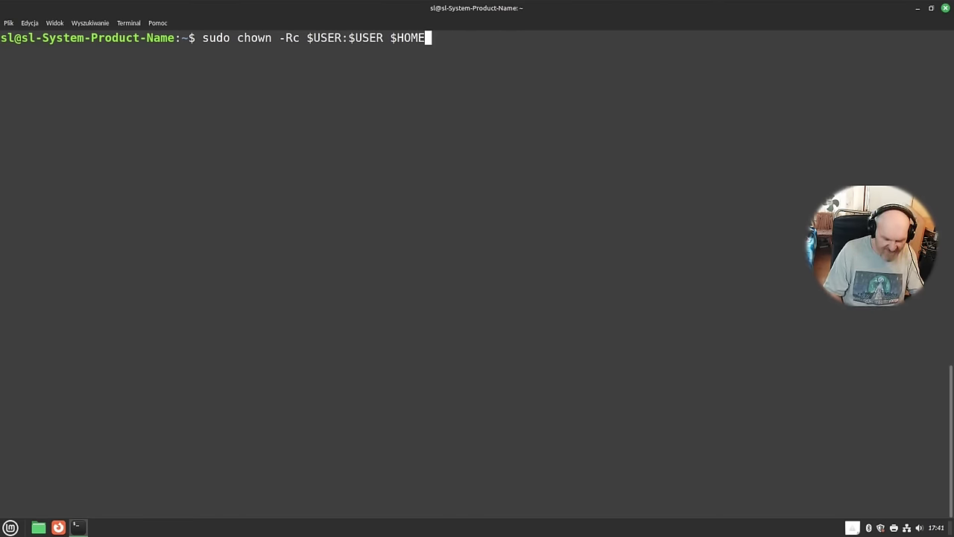
pyautogui.press('Return')
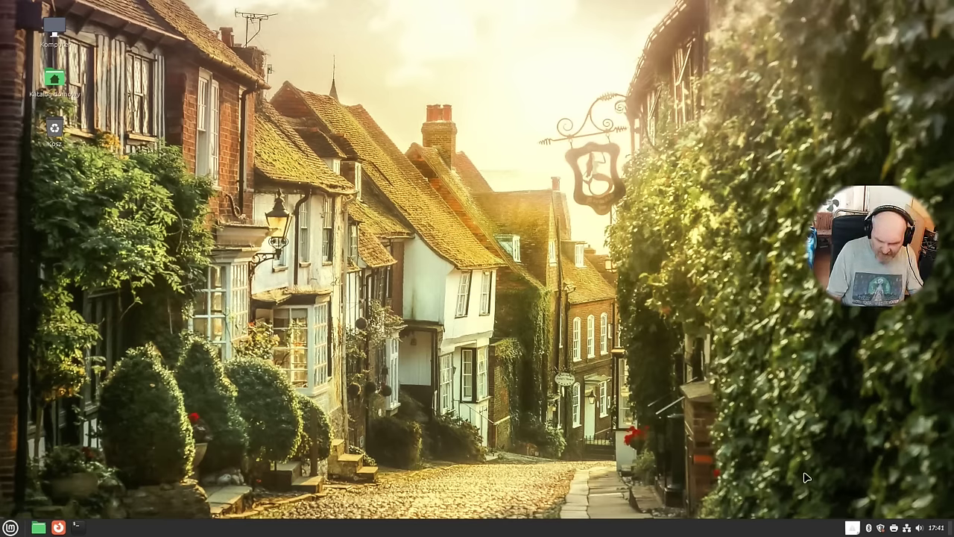
# Step: Search the applications for Zarządzanie energią, open it to review the power options, and close the window
pyautogui.click(10, 527)
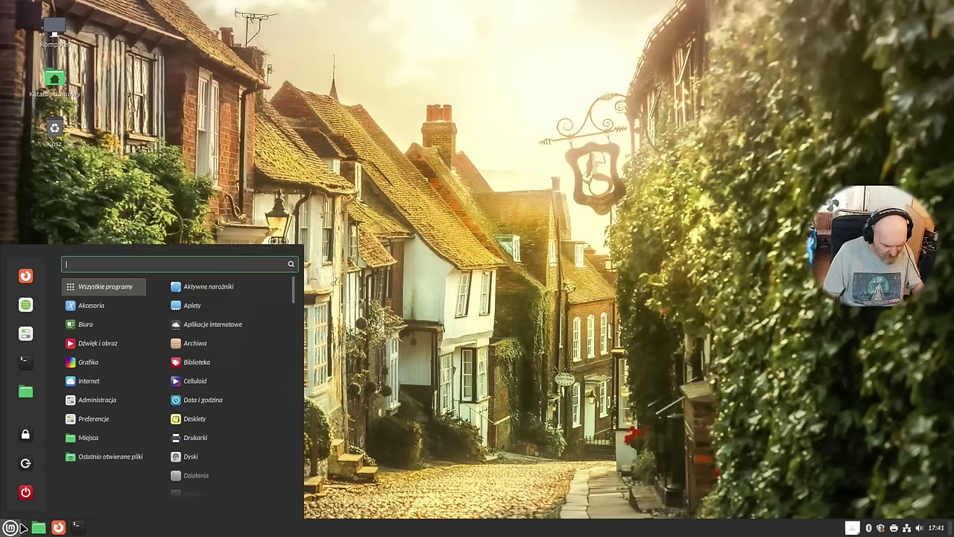
pyautogui.write('zarz')
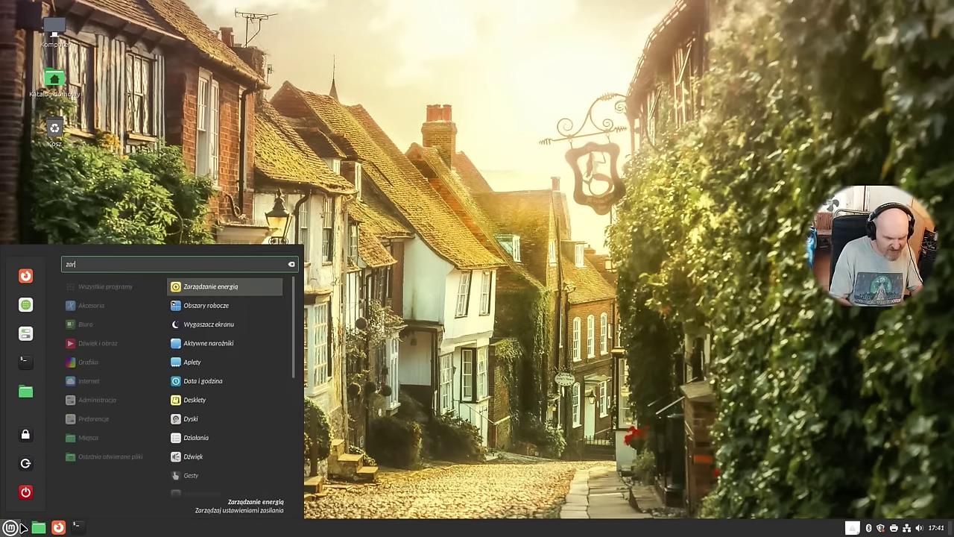
pyautogui.click(228, 288)
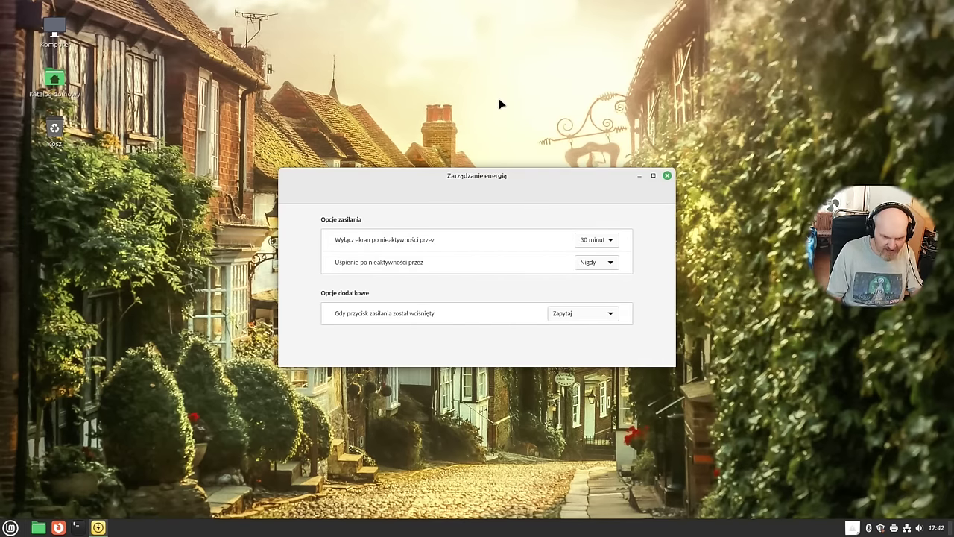
pyautogui.moveTo(482, 176); pyautogui.dragTo(431, 94)
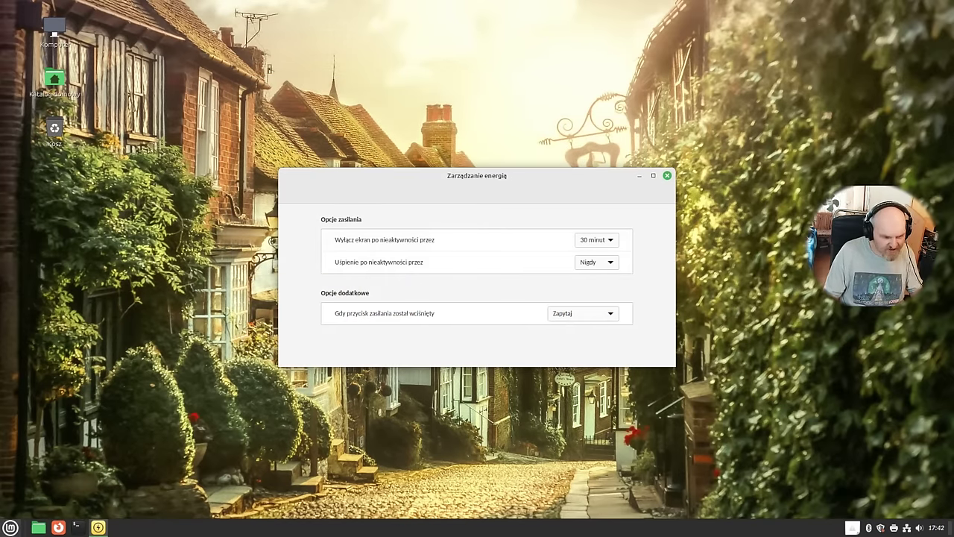
pyautogui.click(9, 527)
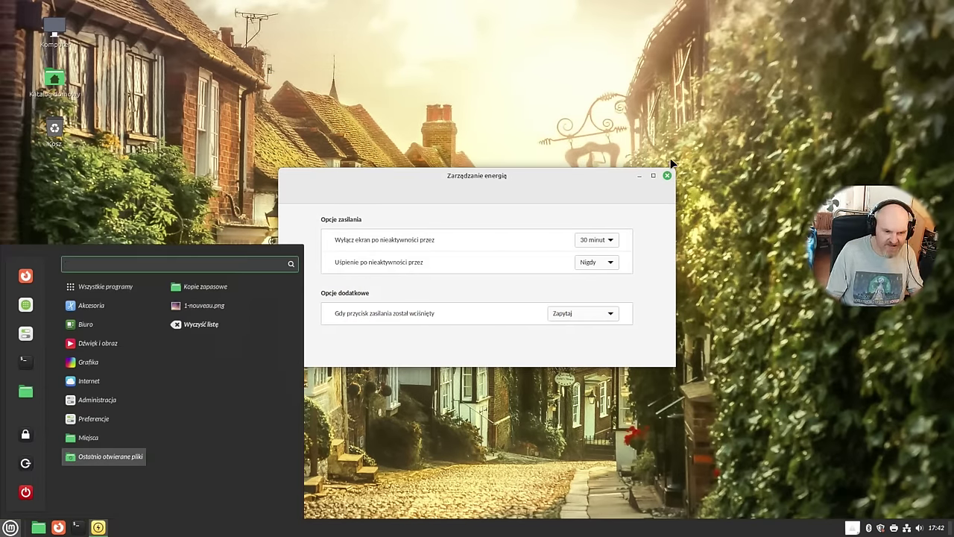
pyautogui.click(599, 177)
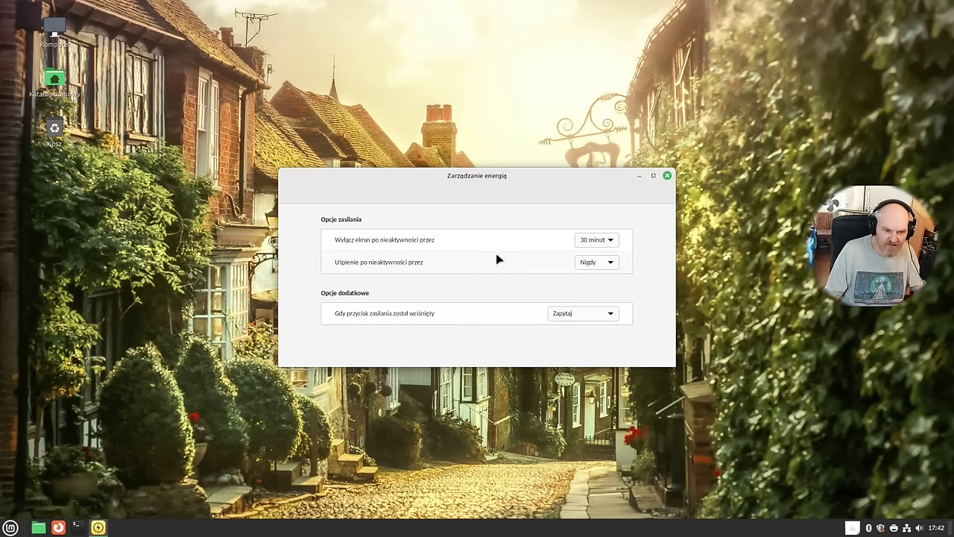
pyautogui.click(667, 176)
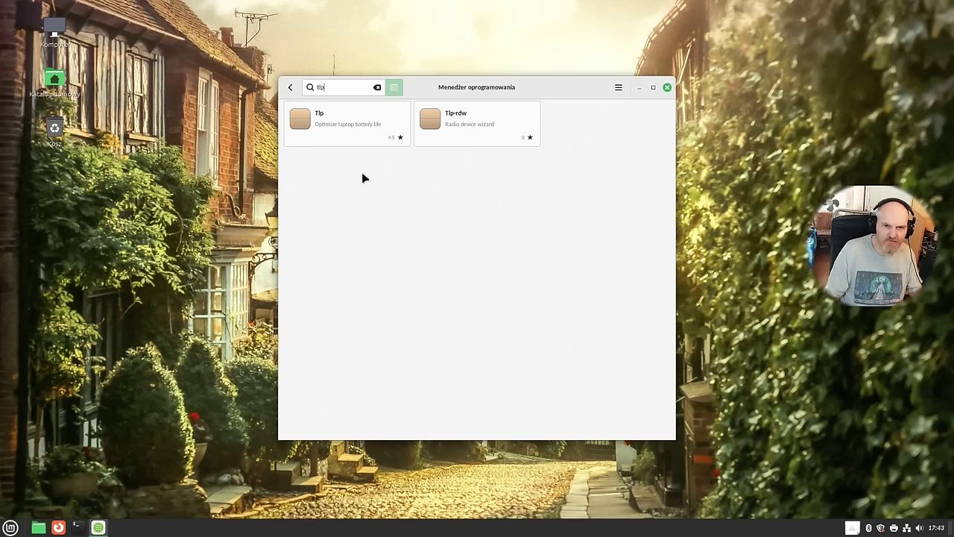
# Step: Install the Tlp package with its additional software, authenticate with the account password, and close the software manager
pyautogui.click(372, 131)
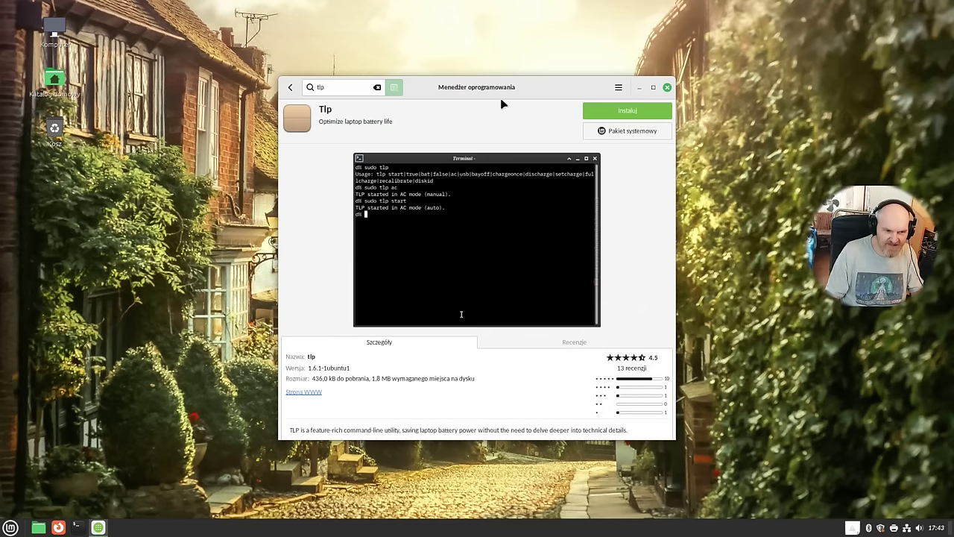
pyautogui.click(625, 112)
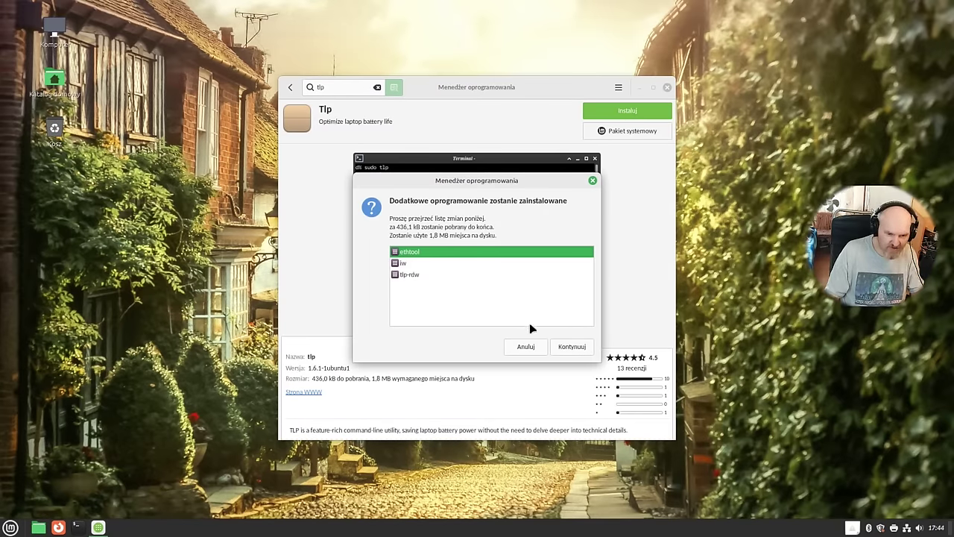
pyautogui.click(563, 346)
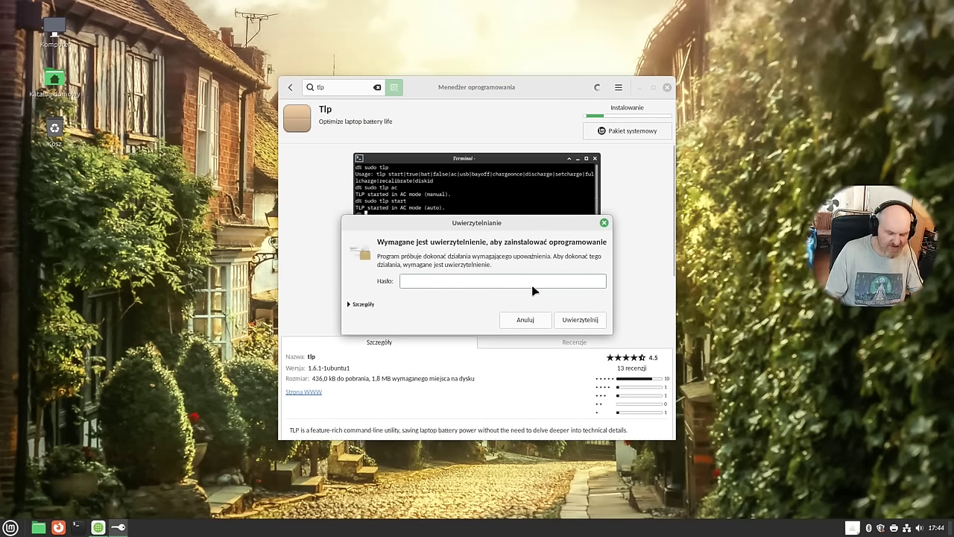
pyautogui.write('•••••')
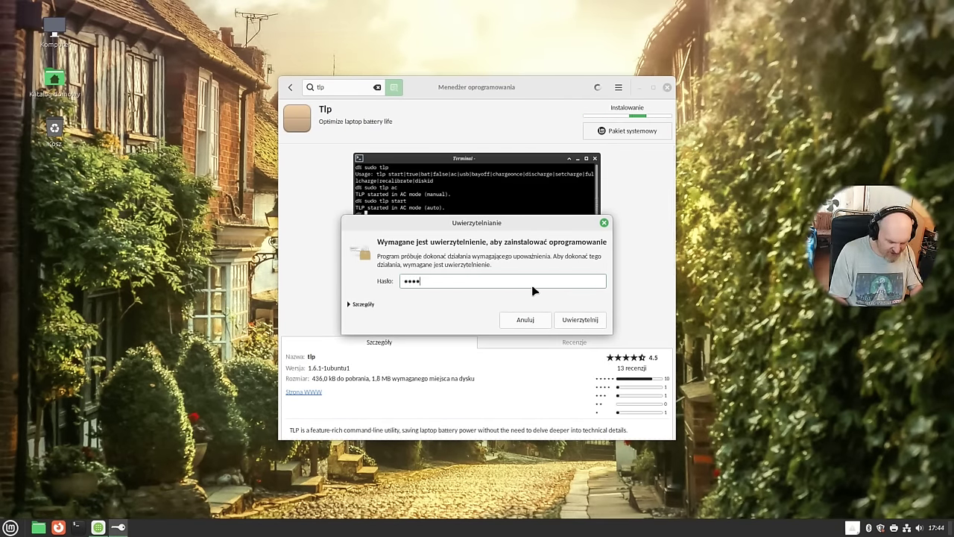
pyautogui.press('Return')
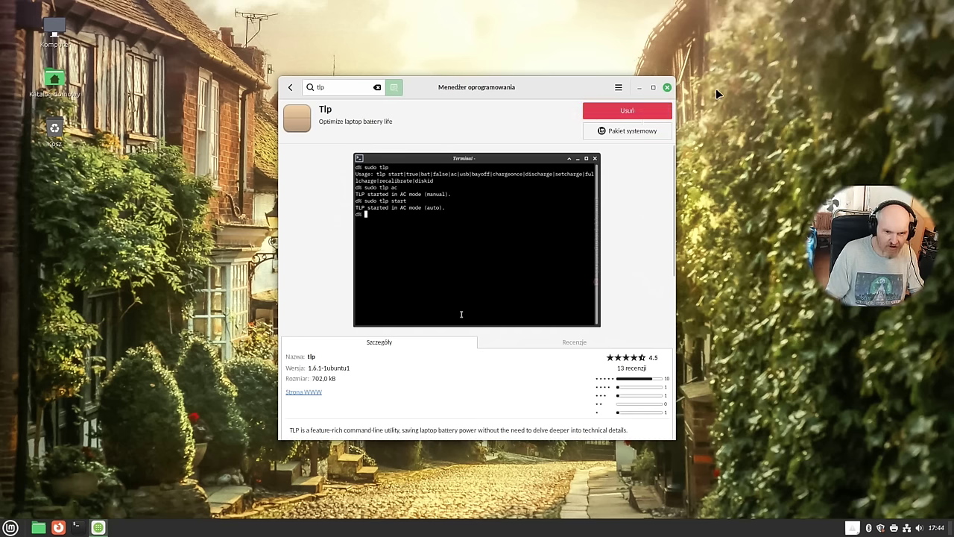
pyautogui.click(667, 87)
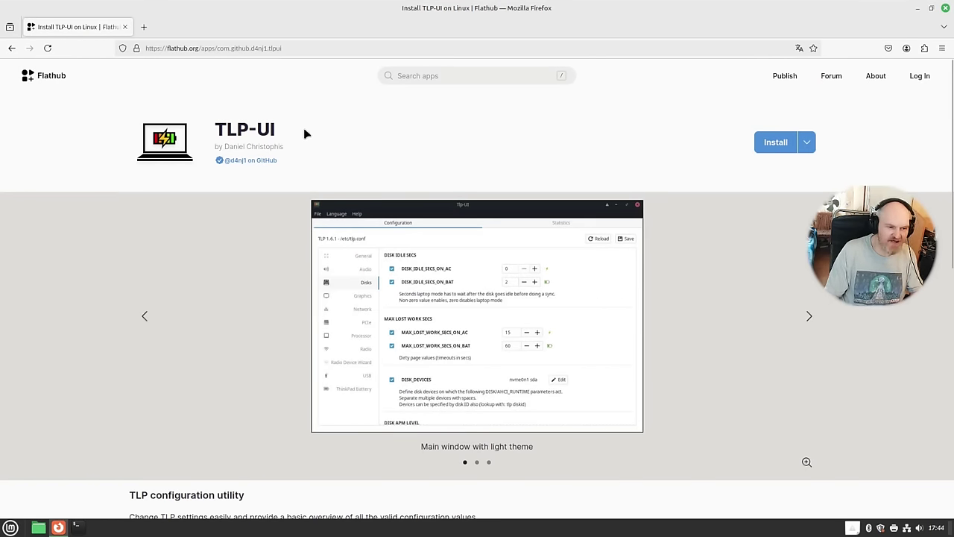
# Step: Download the TLP-UI Flatpak from Flathub and open the com.github.d4nj1.tlpui.flatpakref file in the software manager
pyautogui.click(780, 141)
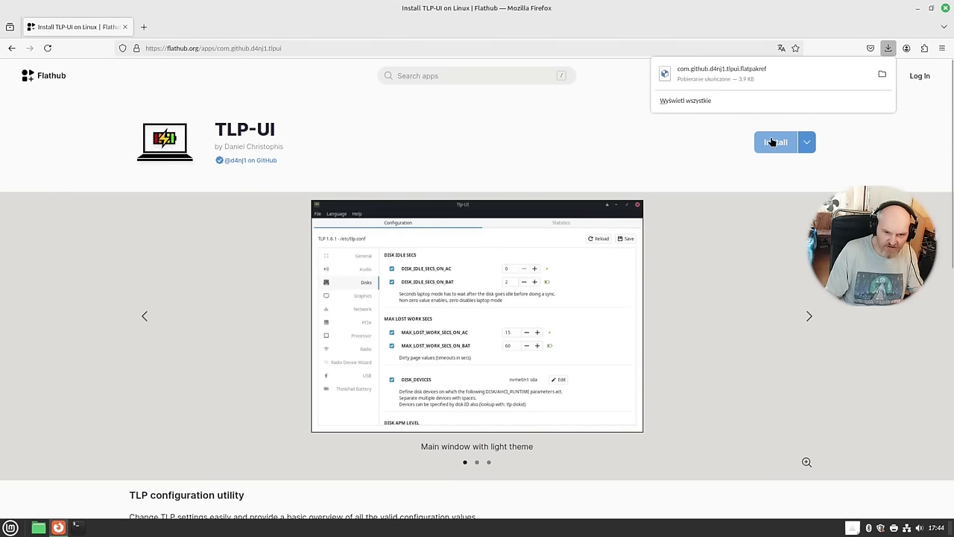
pyautogui.click(727, 72)
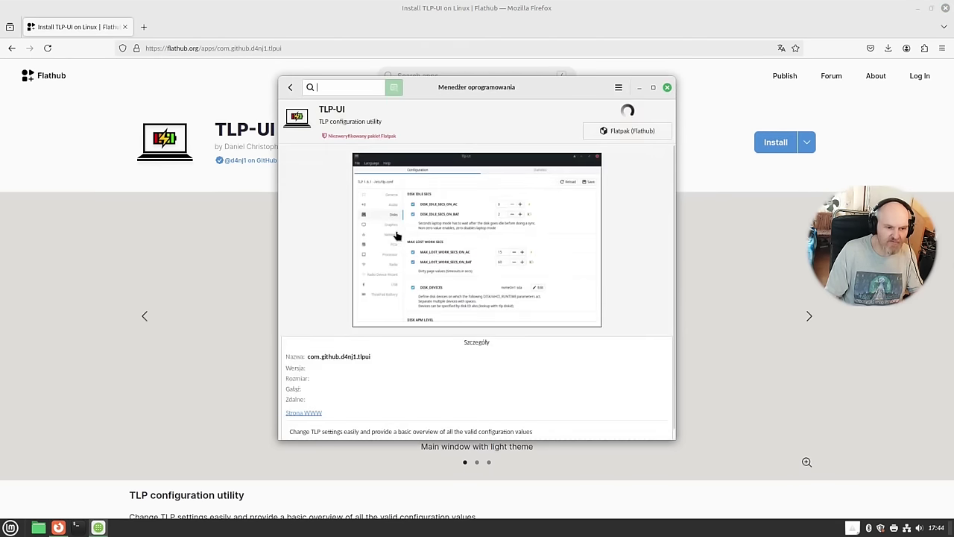
pyautogui.click(626, 111)
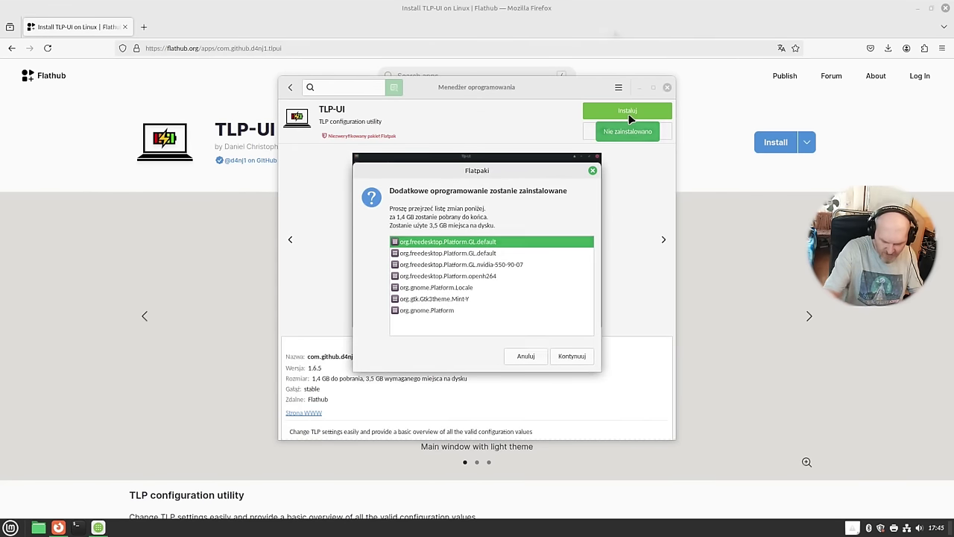
pyautogui.write('3')
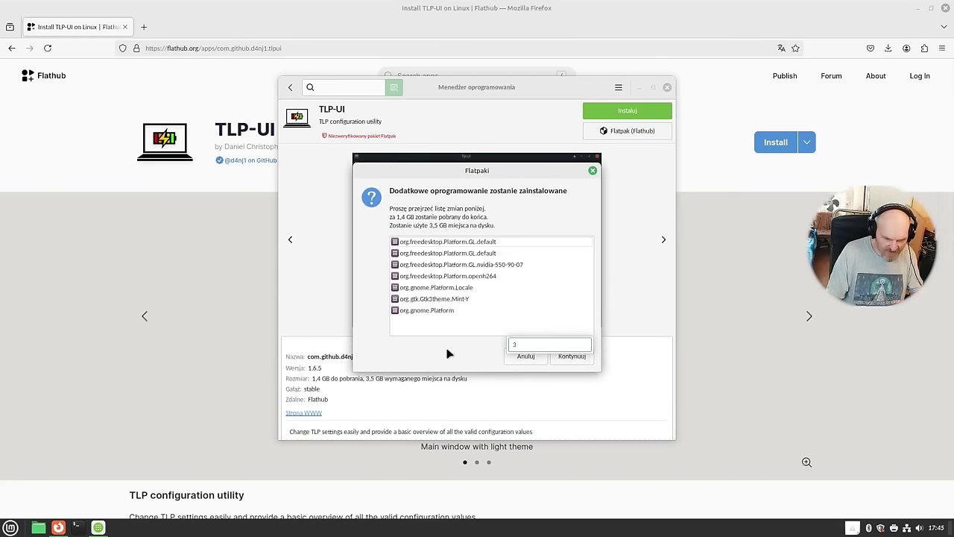
pyautogui.click(572, 356)
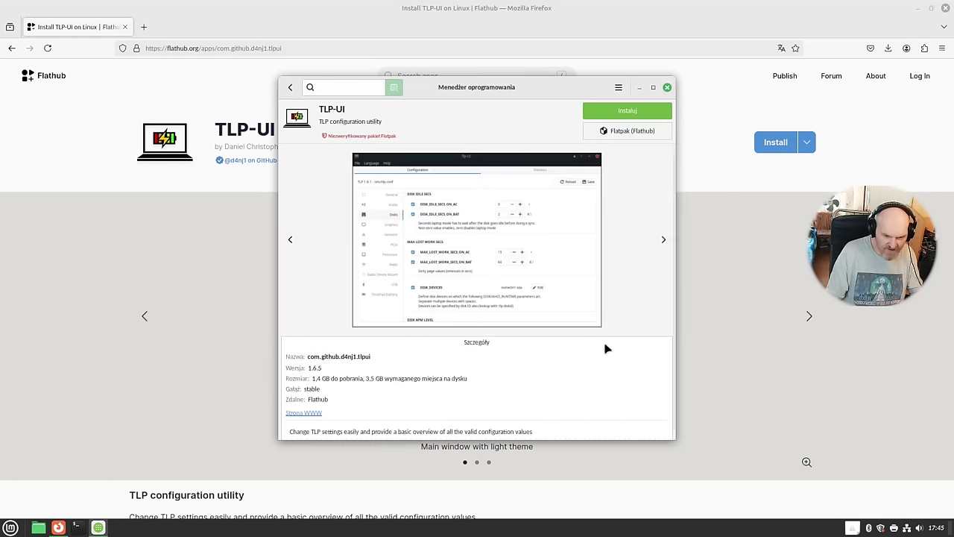
# Step: Install TLP-UI together with its additional Flatpak components and launch it
pyautogui.click(643, 108)
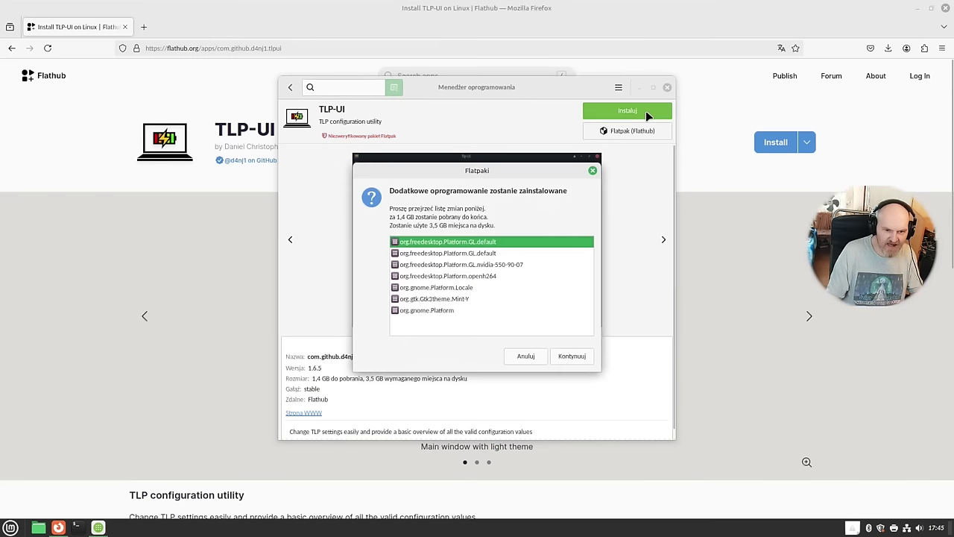
pyautogui.click(567, 356)
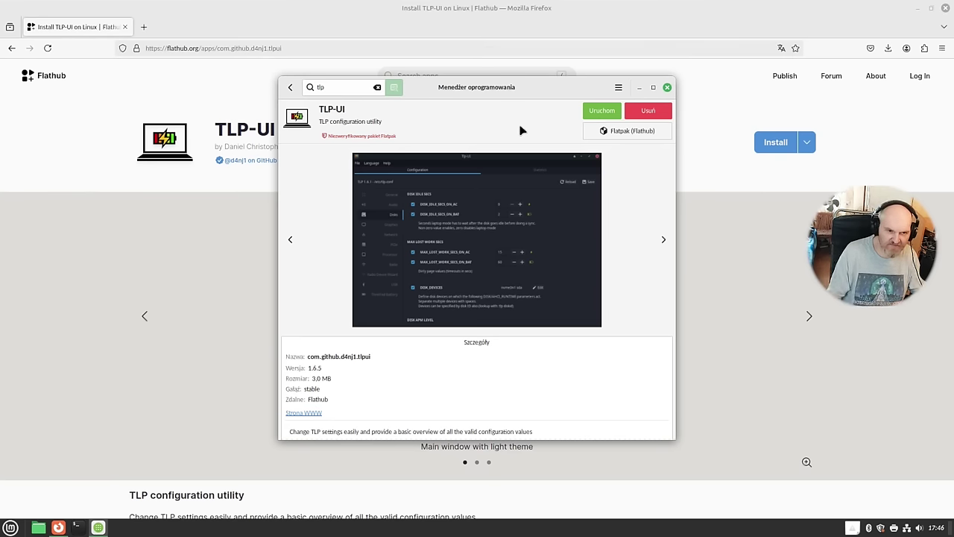
pyautogui.click(605, 111)
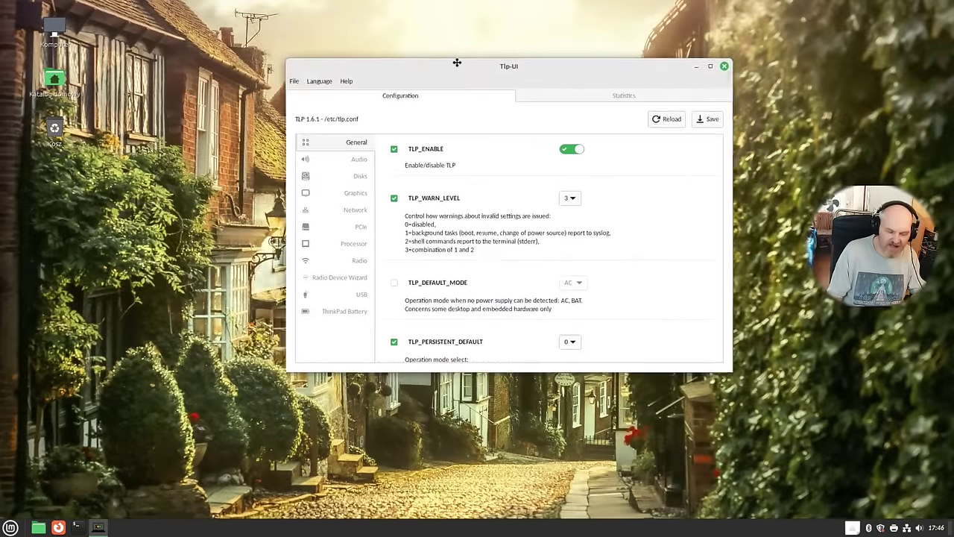
# Step: Reposition the Tlp-UI window near the middle of the desktop and review its Audio and Disks settings
pyautogui.moveTo(456, 62); pyautogui.dragTo(416, 66)
pyautogui.moveTo(417, 66); pyautogui.dragTo(426, 53)
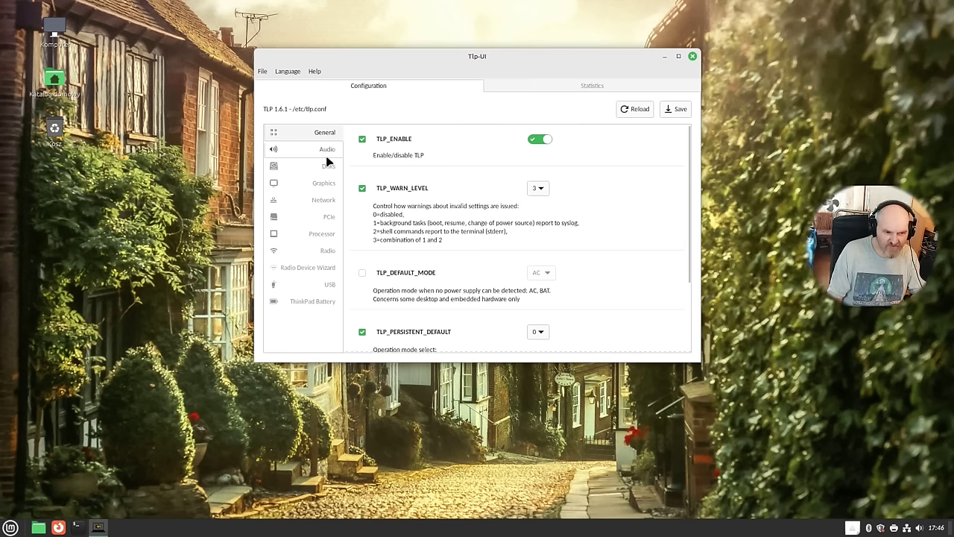
pyautogui.click(301, 149)
pyautogui.click(301, 166)
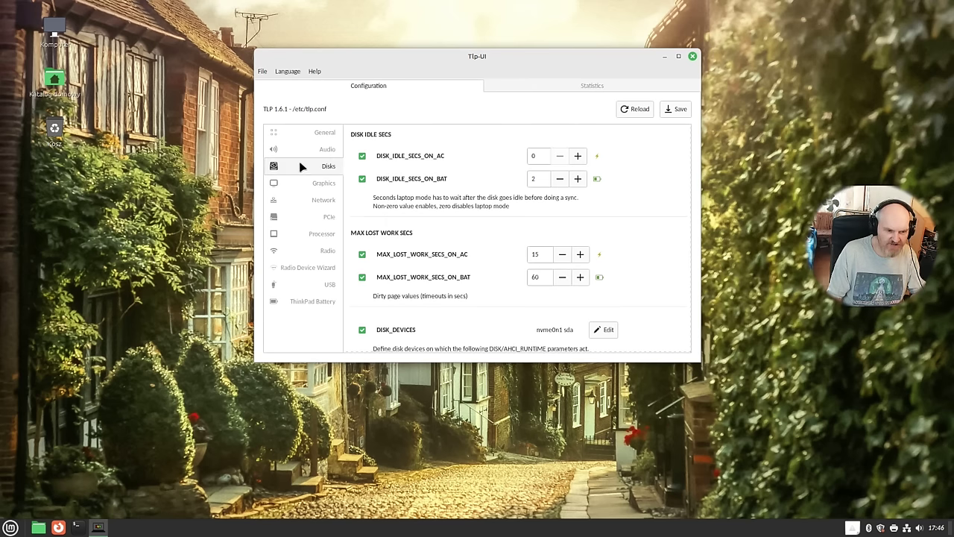
# Step: Examine the Intel and Radeon options in the Graphics settings, and open the Network settings
pyautogui.click(301, 184)
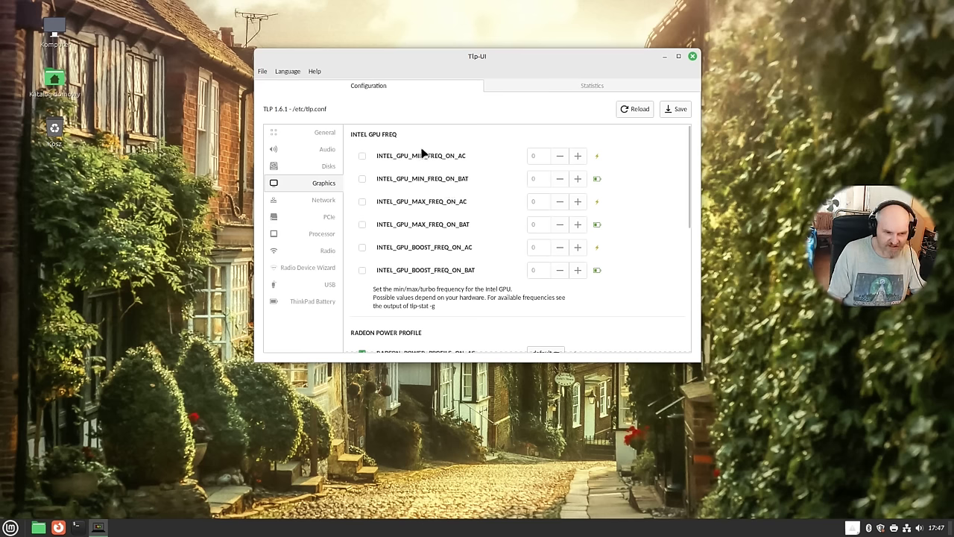
pyautogui.scroll(-2, 402, 231)
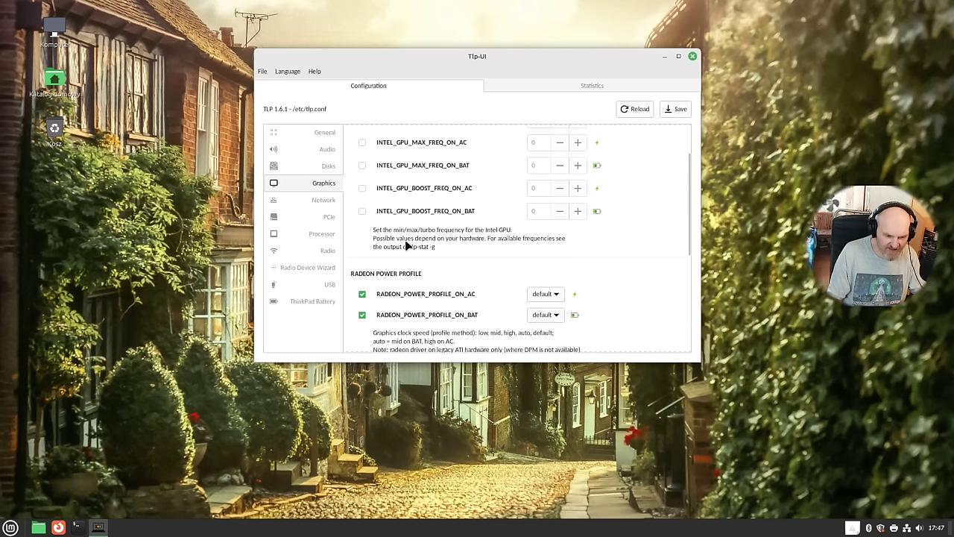
pyautogui.scroll(-6, 408, 254)
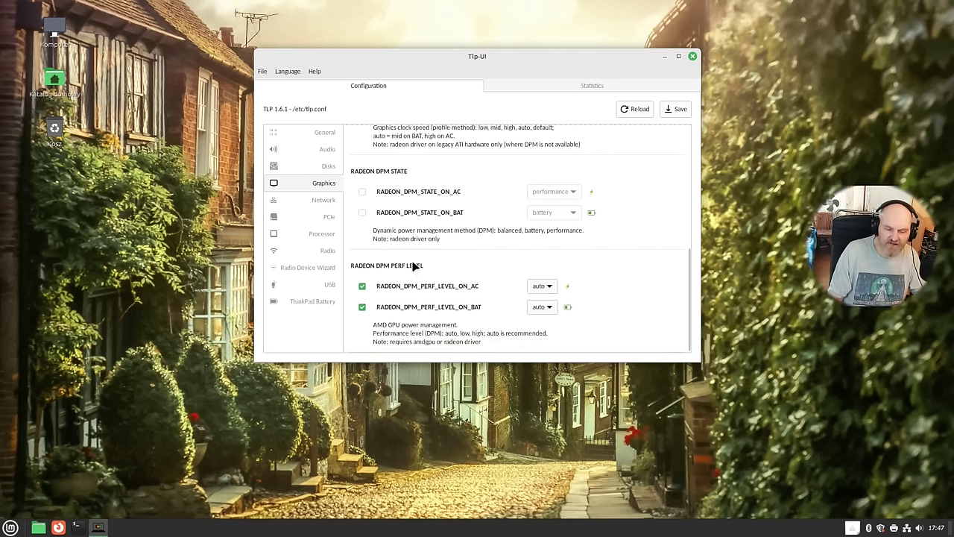
pyautogui.scroll(3, 411, 260)
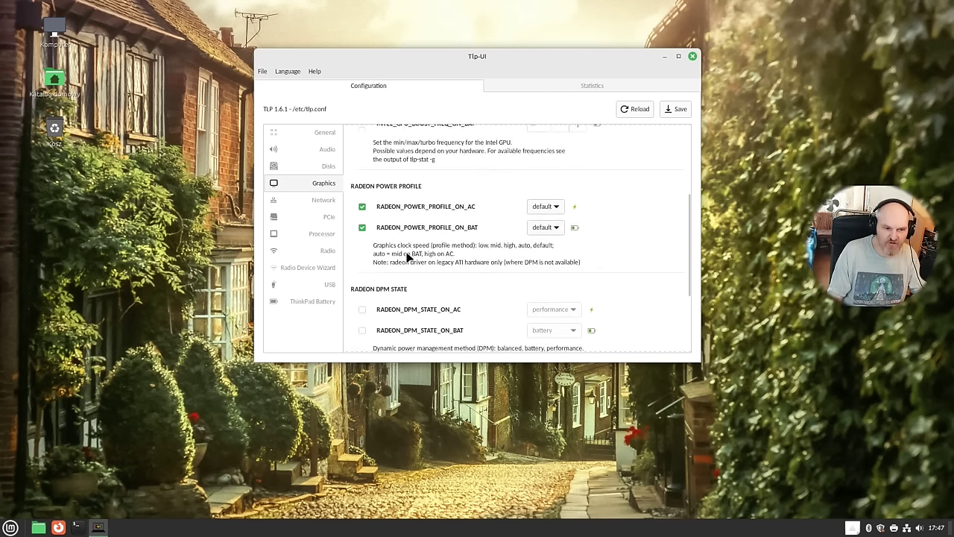
pyautogui.scroll(1, 409, 256)
pyautogui.click(321, 205)
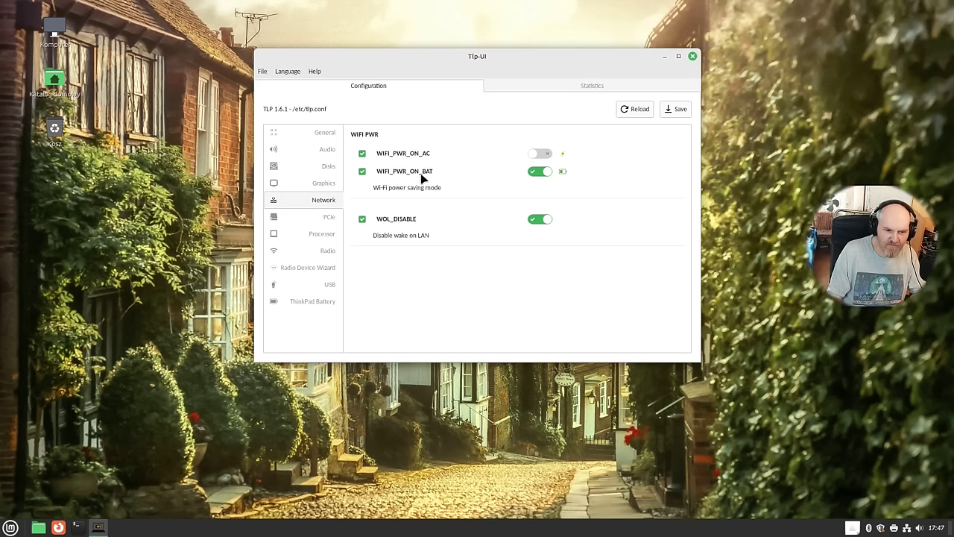
# Step: Look over the Statistics page and the available interface languages, returning to the Network configuration
pyautogui.click(502, 87)
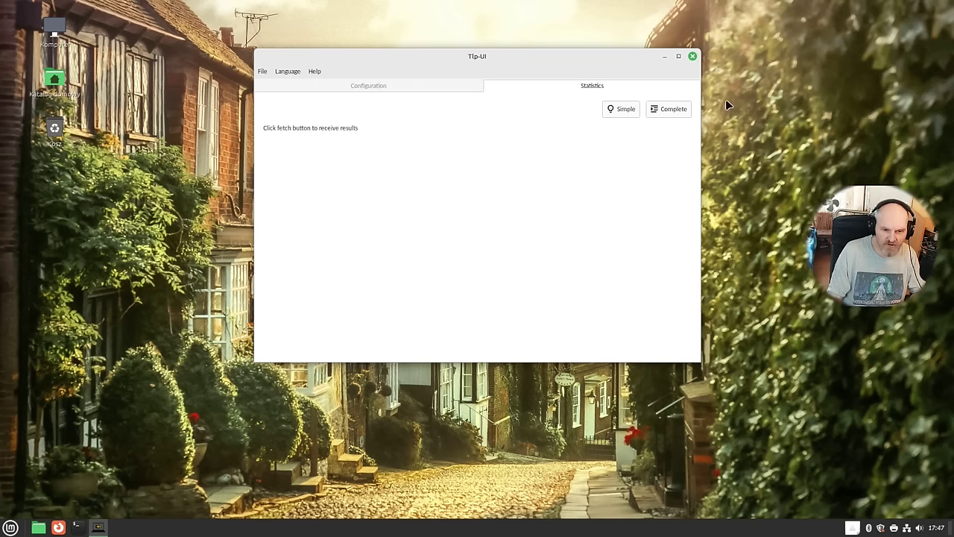
pyautogui.click(337, 88)
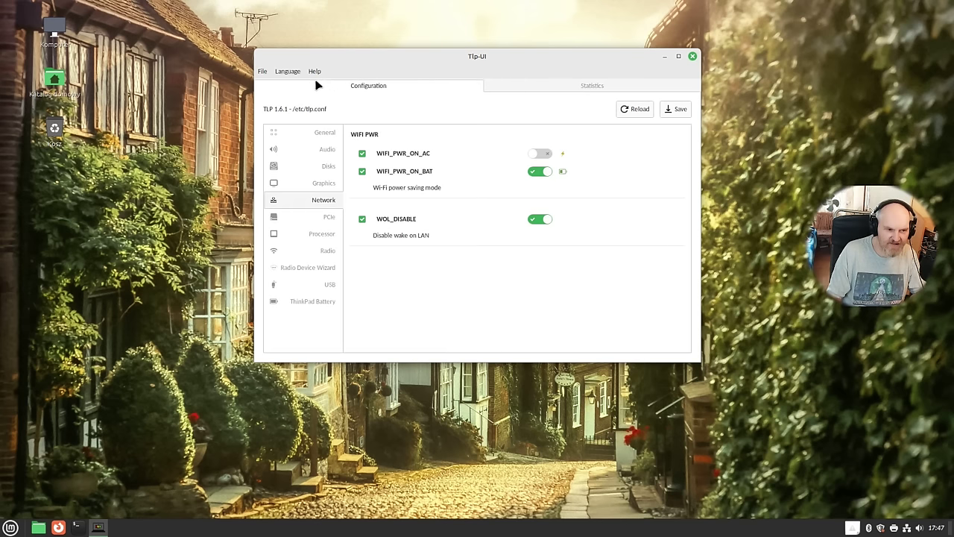
pyautogui.click(299, 71)
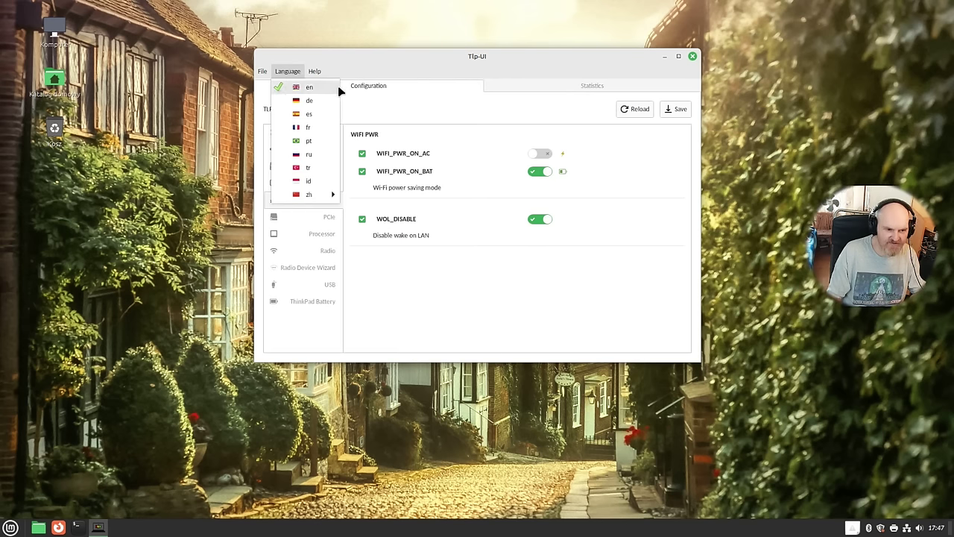
pyautogui.click(514, 129)
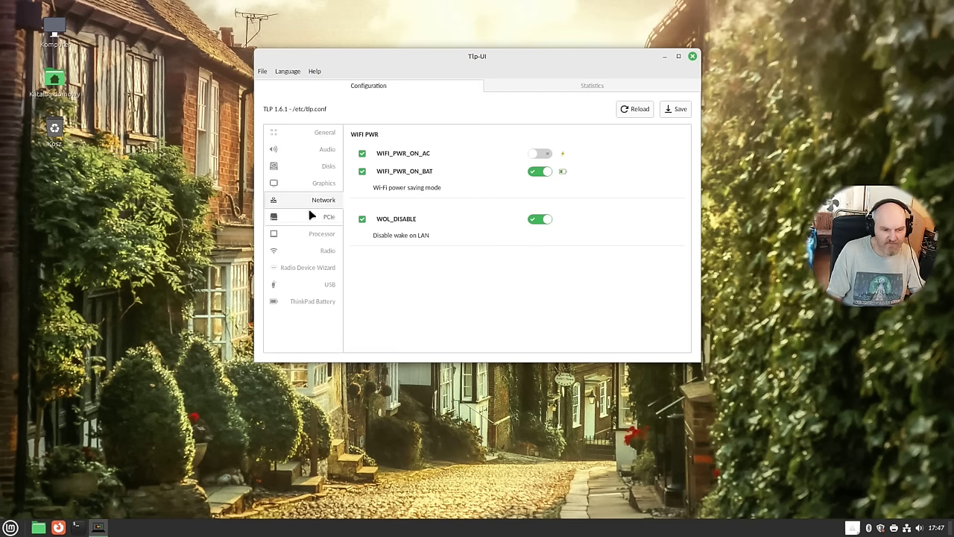
# Step: Review the PCIe, Processor, Radio, Radio Device Wizard and USB settings in the TLP configuration
pyautogui.click(303, 224)
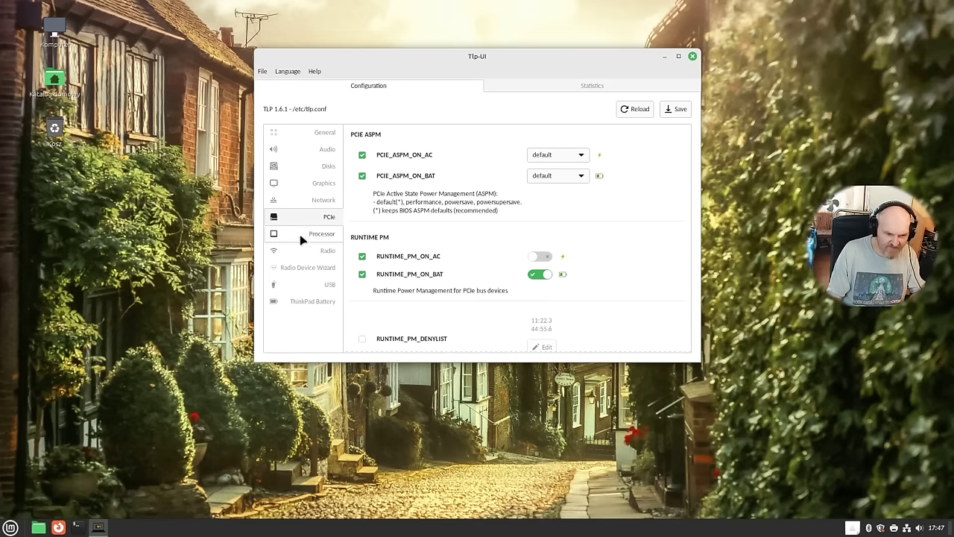
pyautogui.click(300, 234)
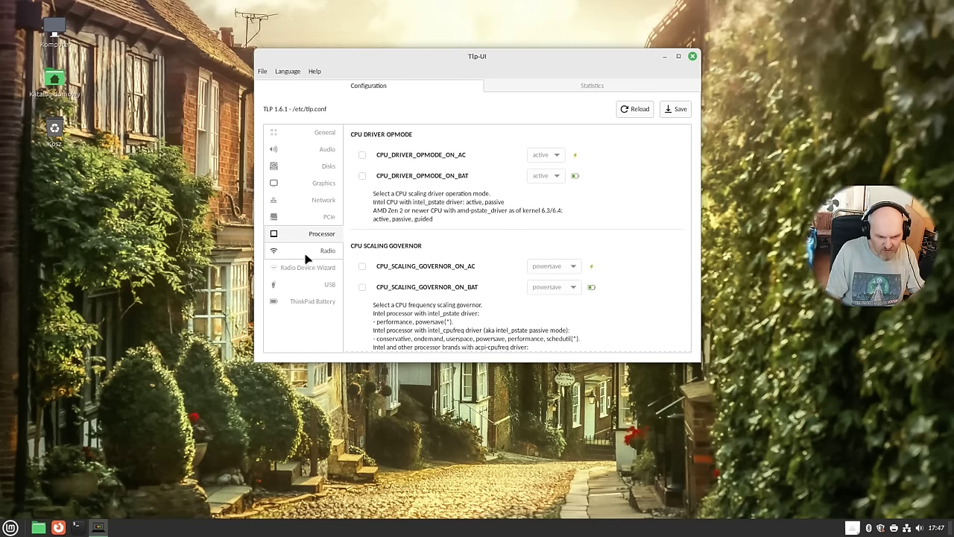
pyautogui.click(307, 256)
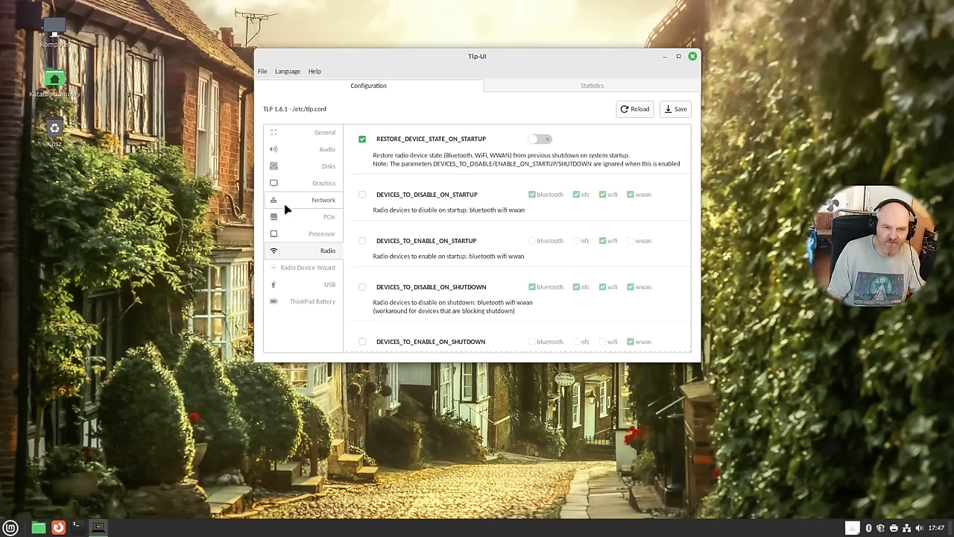
pyautogui.click(288, 265)
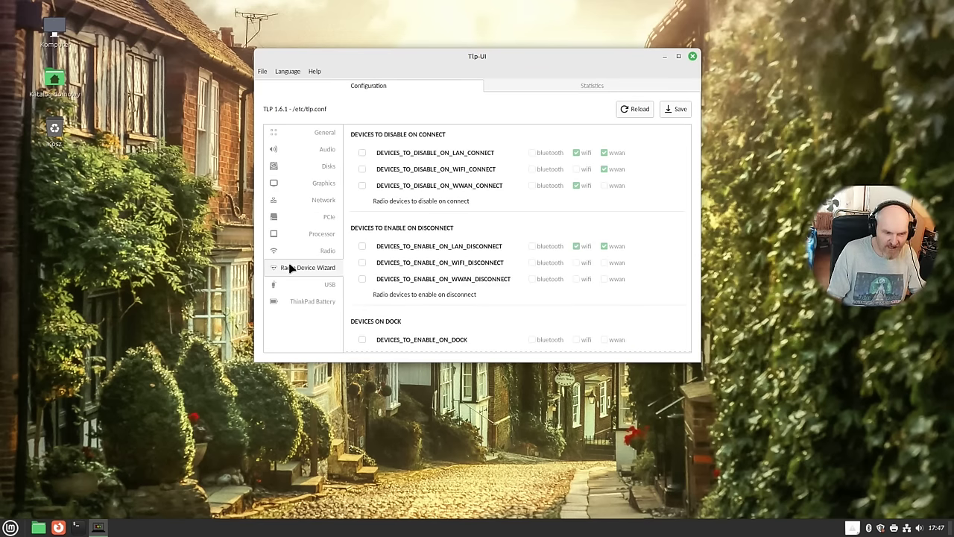
pyautogui.click(295, 284)
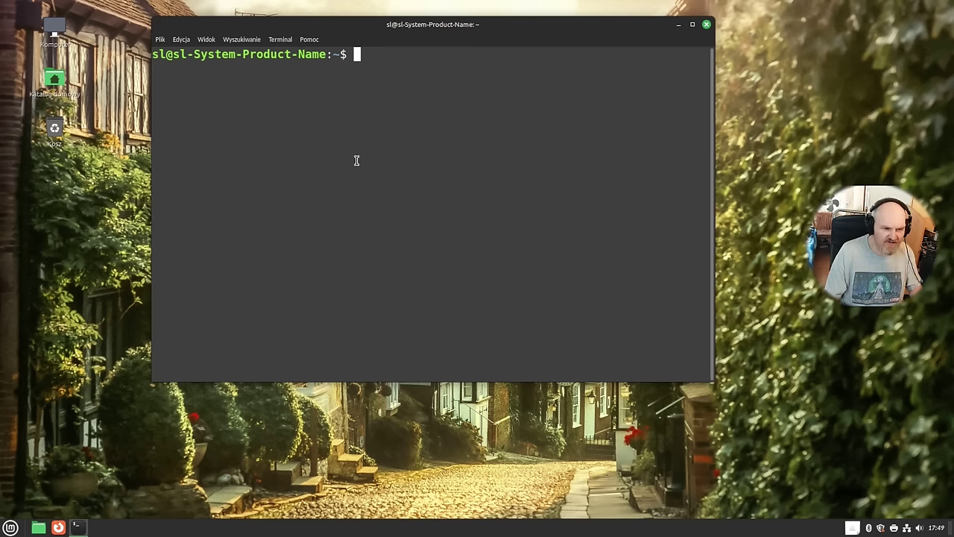
# Step: Install the numlockx package in the terminal with sudo apt install numlockx, authorising it with the account password
pyautogui.hotkey('ctrl', 'shift', 'v')
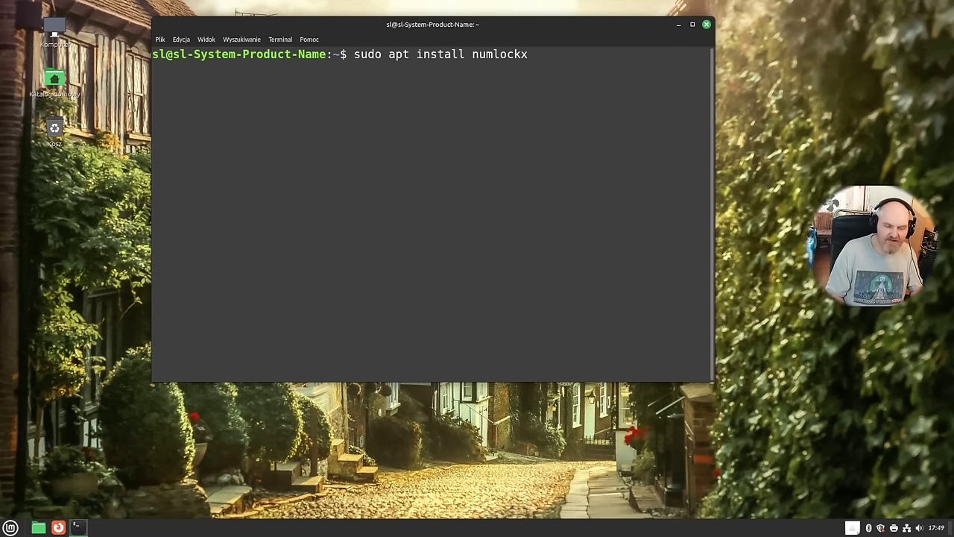
pyautogui.press('Return')
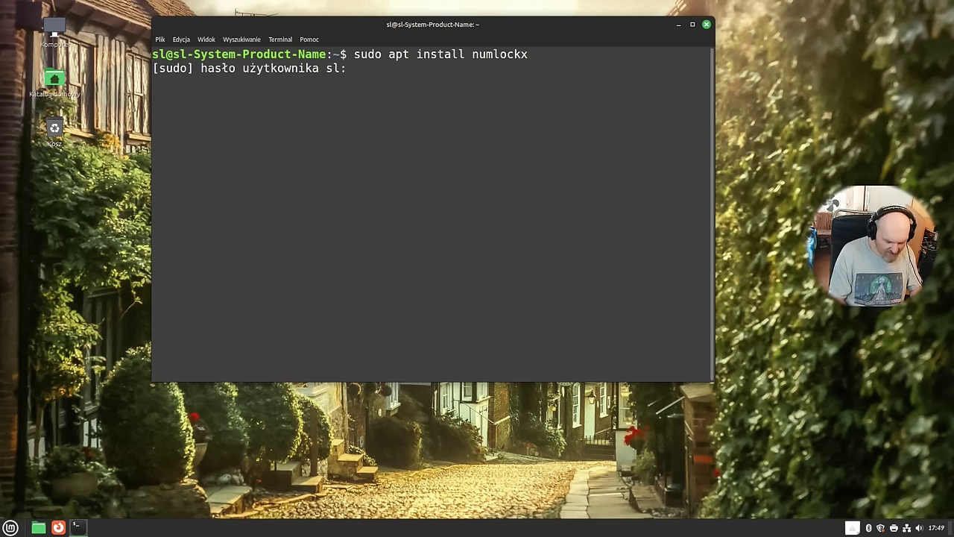
pyautogui.write('*****')
pyautogui.press('Return')
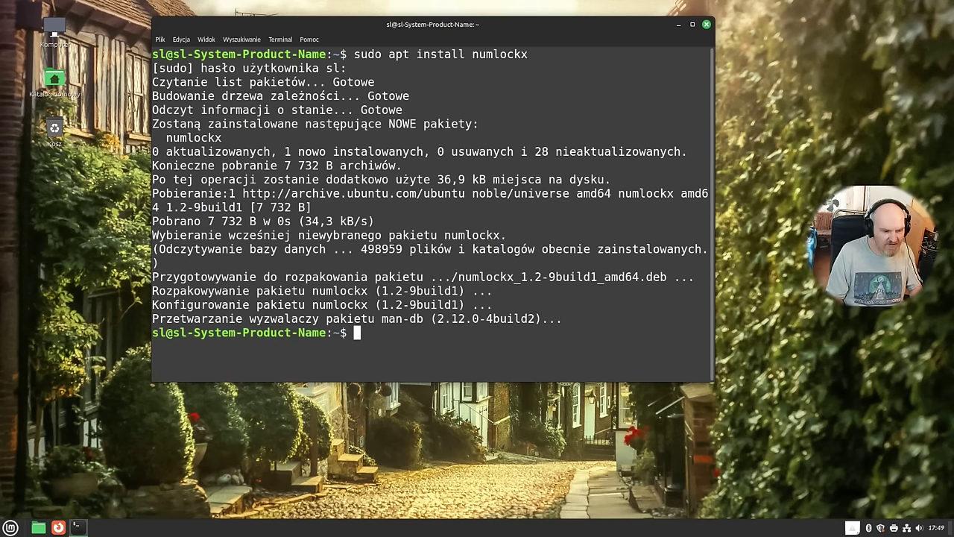
# Step: Run numlockx in the terminal and clear any stray characters from the command line
pyautogui.write('numlockx')
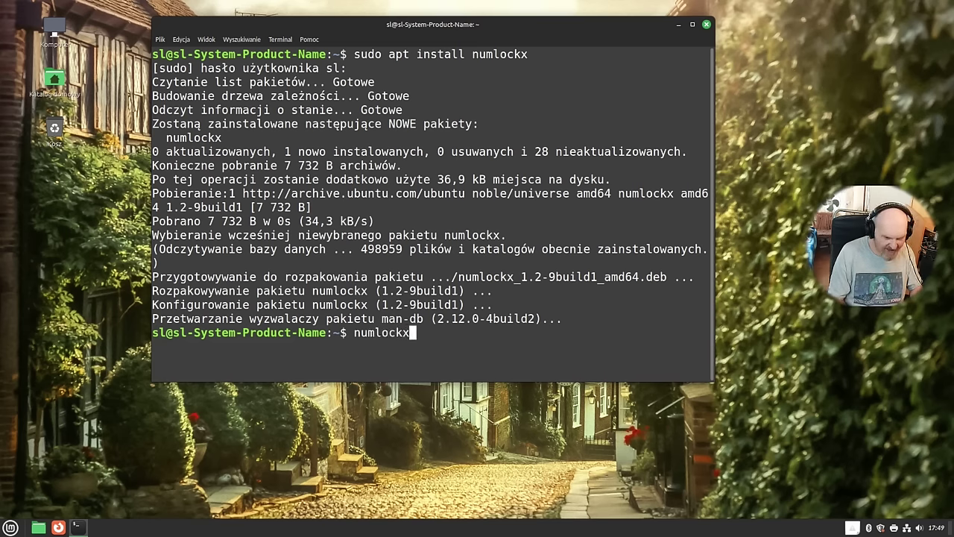
pyautogui.press('Return')
pyautogui.write('\\===')
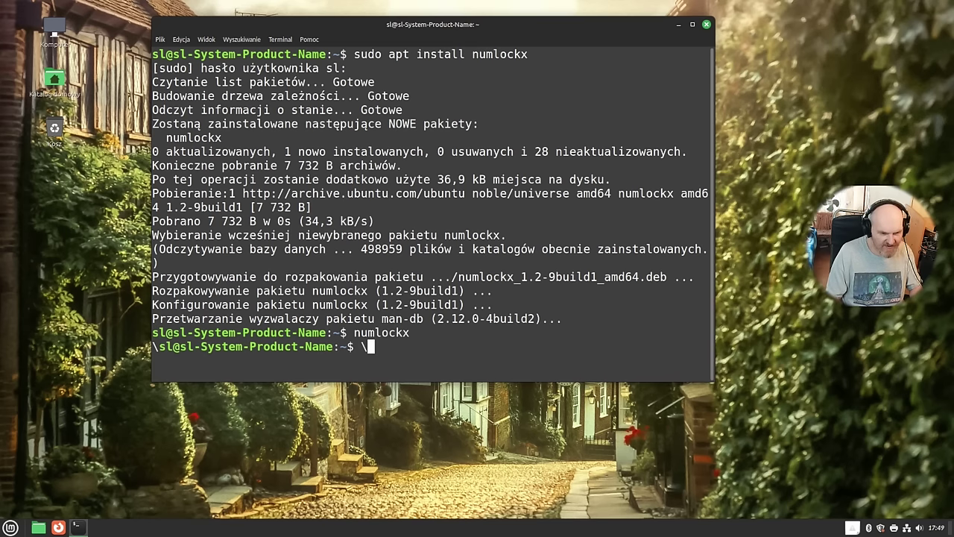
pyautogui.press('BackSpace')
pyautogui.press('BackSpace')
pyautogui.press('BackSpace')
pyautogui.press('BackSpace')
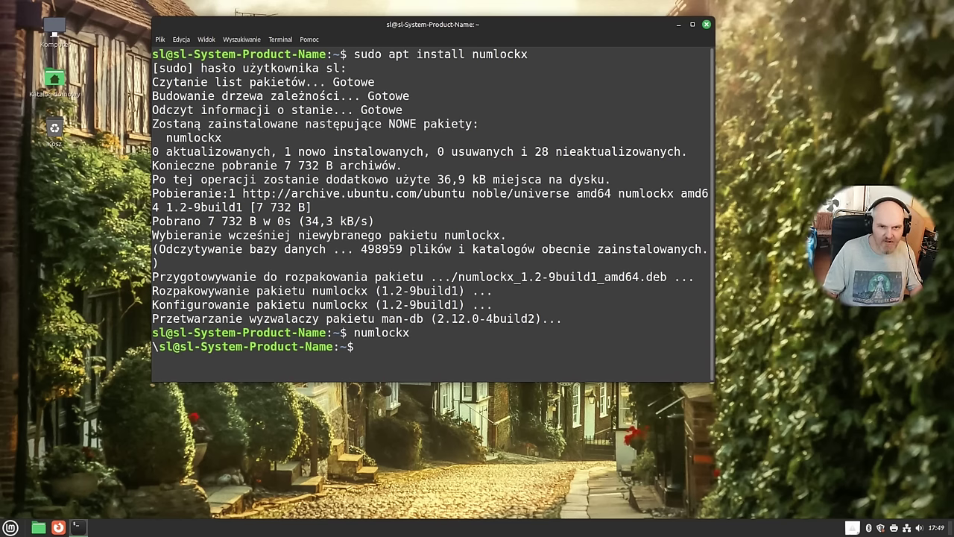
# Step: Search the system for "auto", open the startup programs settings (Programy startowe) and begin adding a custom command entry
pyautogui.click(10, 528)
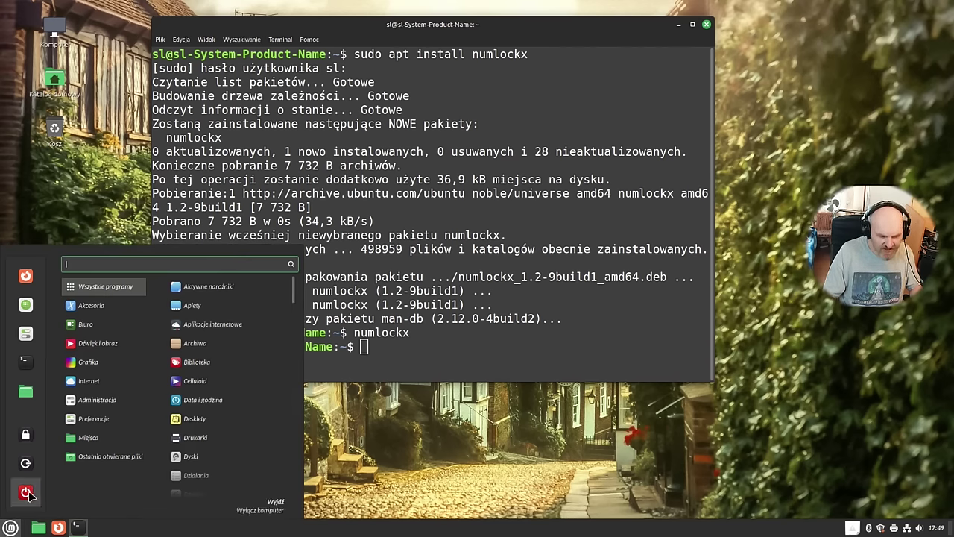
pyautogui.write('auto')
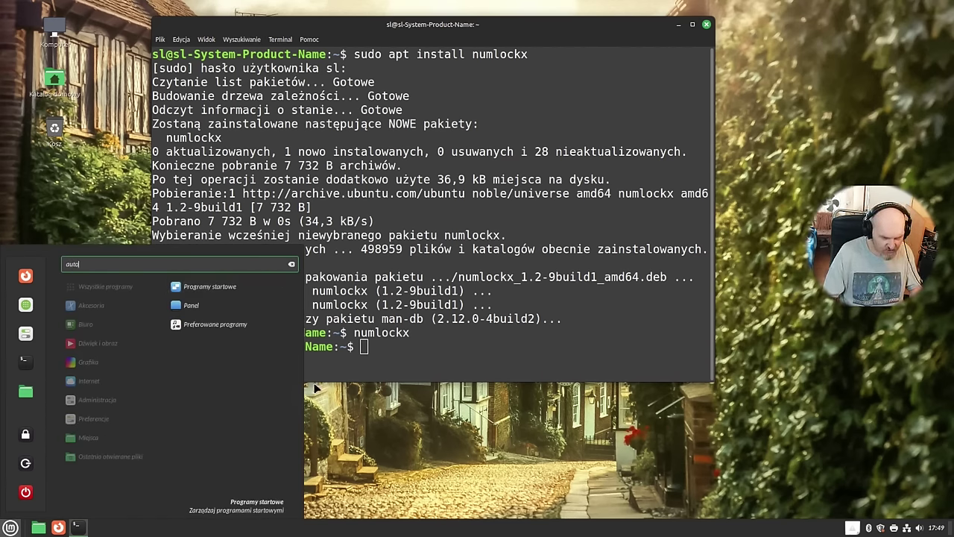
pyautogui.click(229, 290)
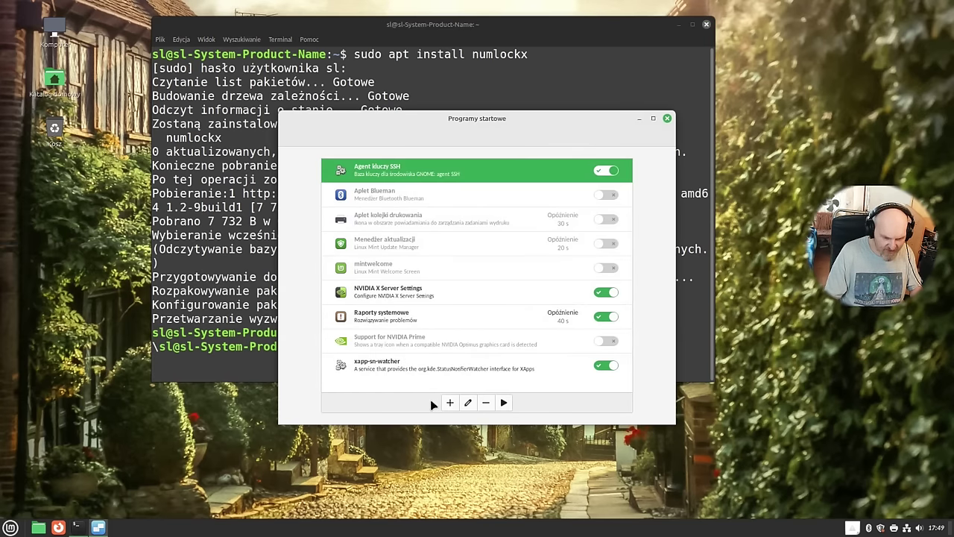
pyautogui.click(449, 403)
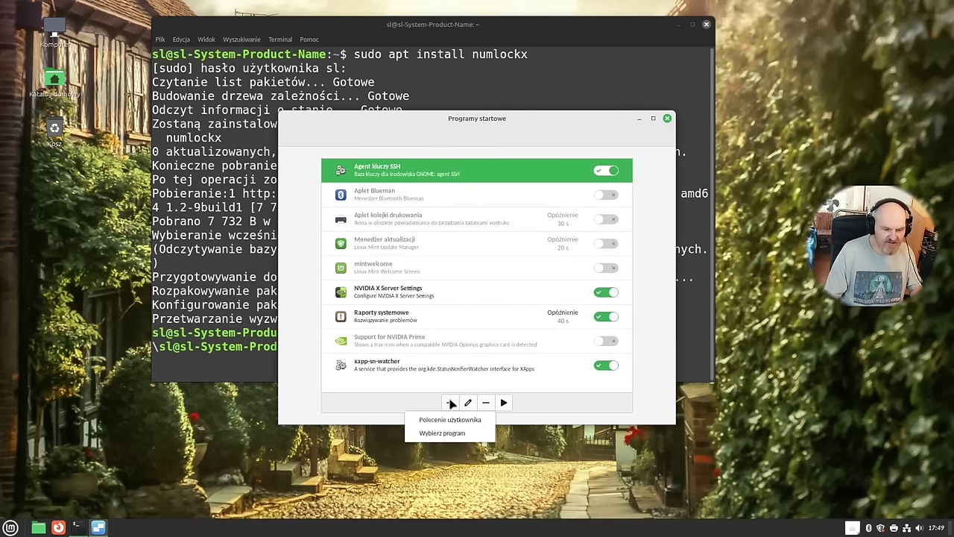
pyautogui.click(440, 421)
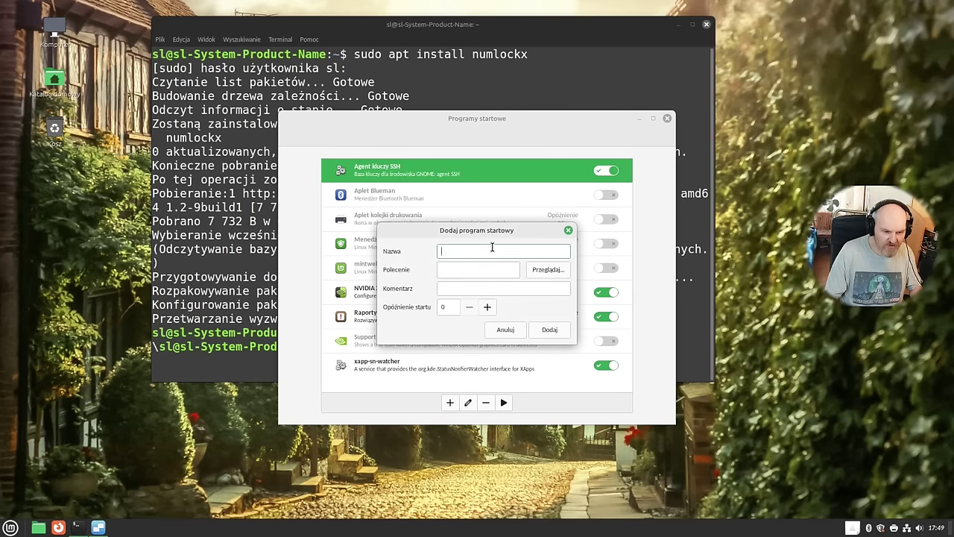
# Step: Name the new startup entry numlockl and set its command to numlockx
pyautogui.write('nu')
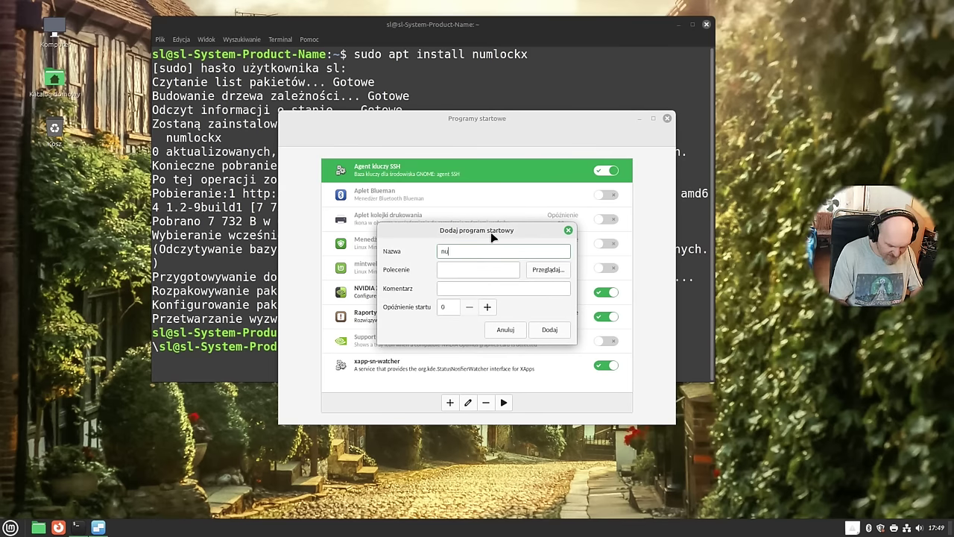
pyautogui.write('mlock')
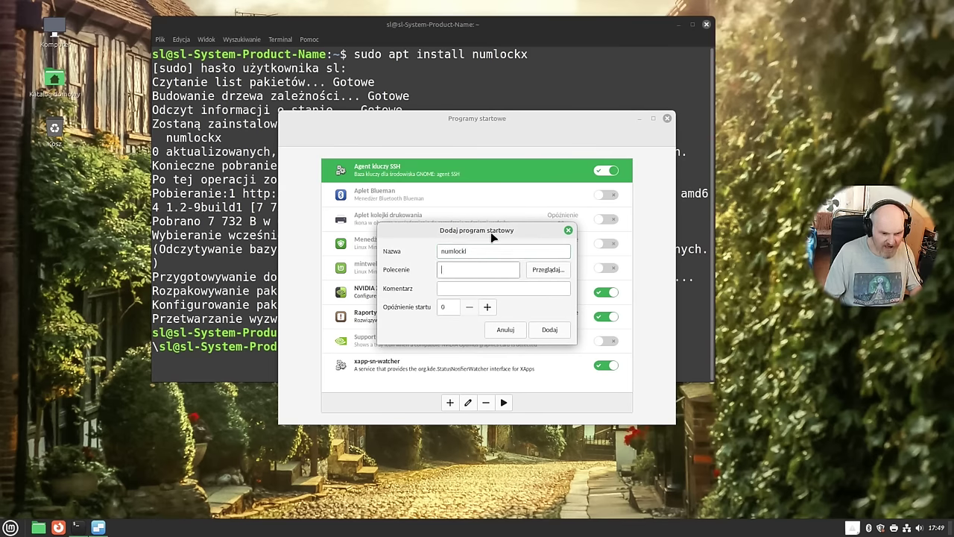
pyautogui.click(479, 270)
pyautogui.write('numlockx')
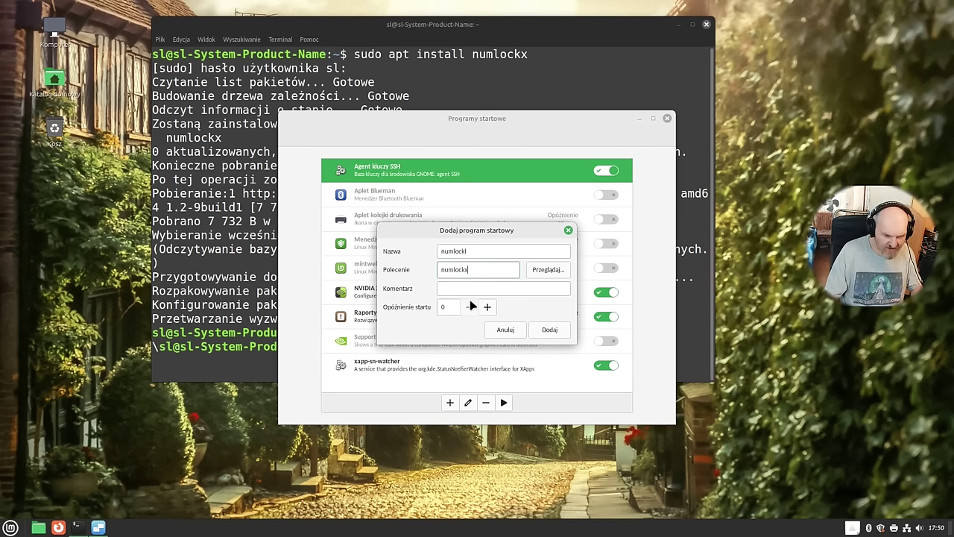
# Step: Set the numlockx entry's startup delay to 10 seconds and add it to the startup programs
pyautogui.click(485, 308)
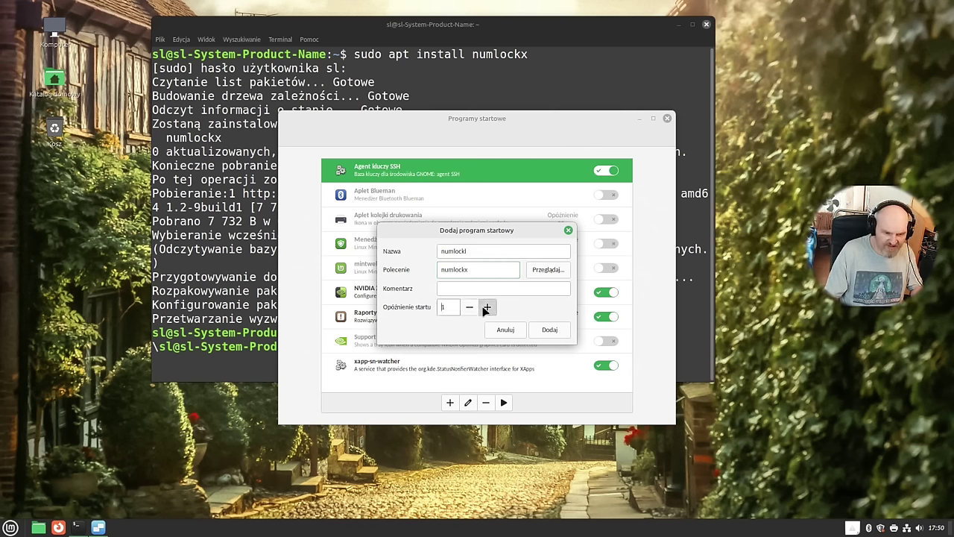
pyautogui.click(486, 308)
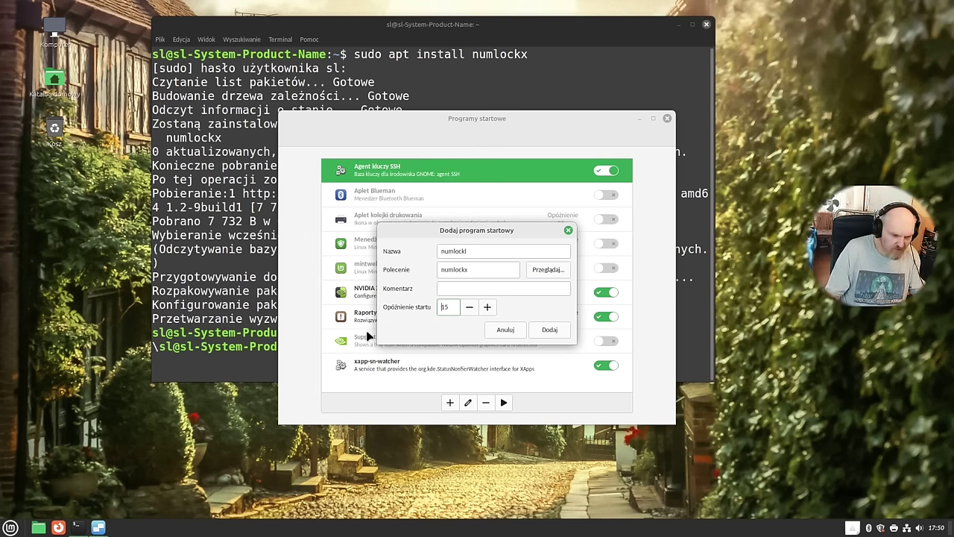
pyautogui.click(478, 314)
pyautogui.click(477, 314)
pyautogui.click(477, 314)
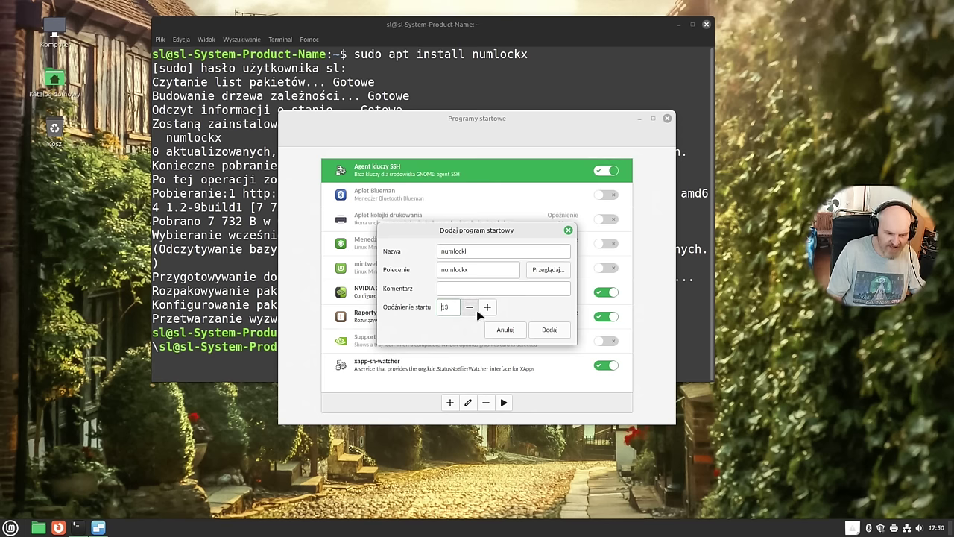
pyautogui.click(477, 314)
pyautogui.click(476, 309)
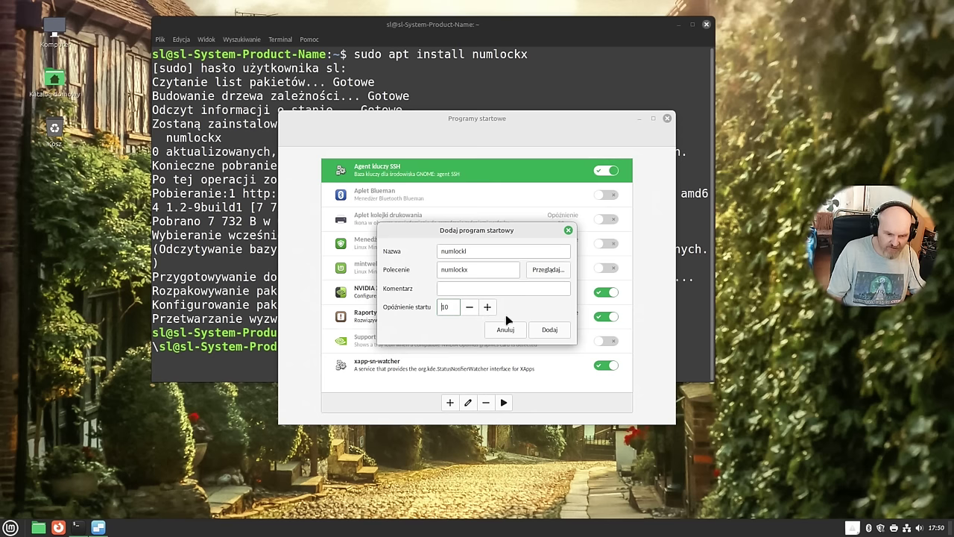
pyautogui.click(548, 330)
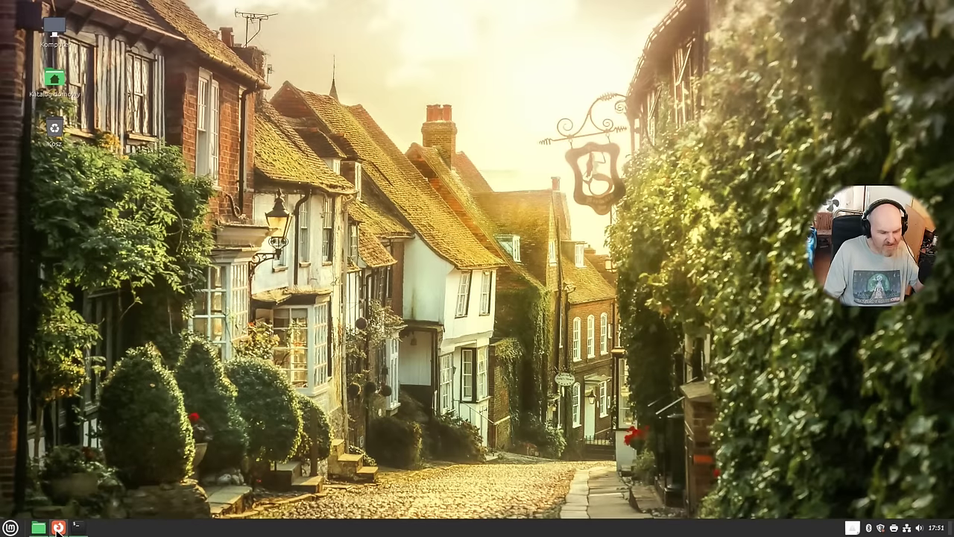
# Step: Open the settings of the grouped window list applet (Lista okien pogrupowanych) and move their window near the middle of the desktop
pyautogui.moveTo(57, 527)
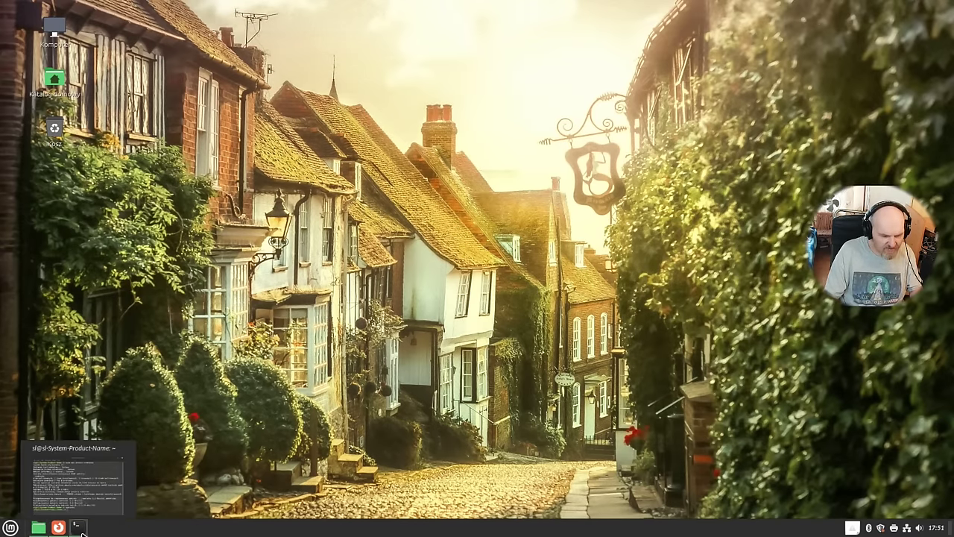
pyautogui.click(10, 527)
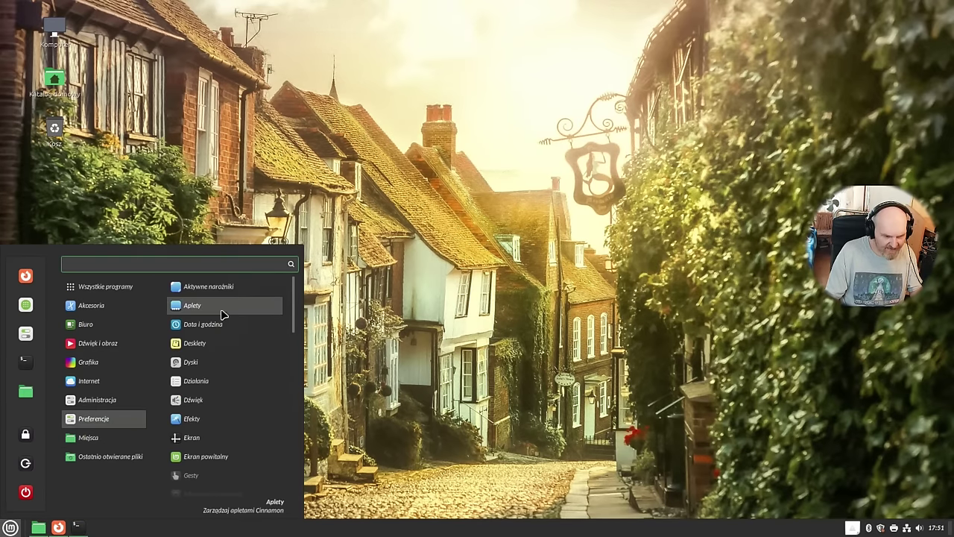
pyautogui.click(221, 306)
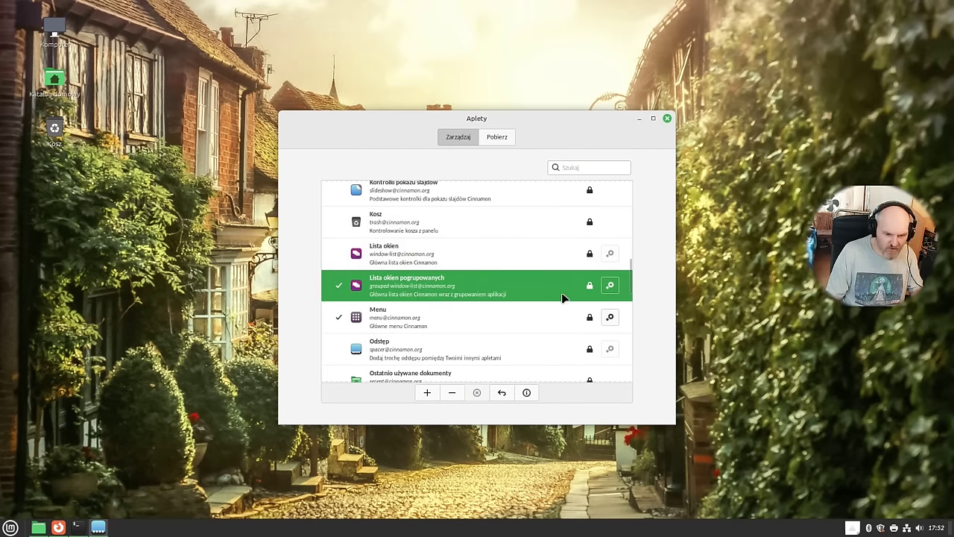
pyautogui.click(611, 286)
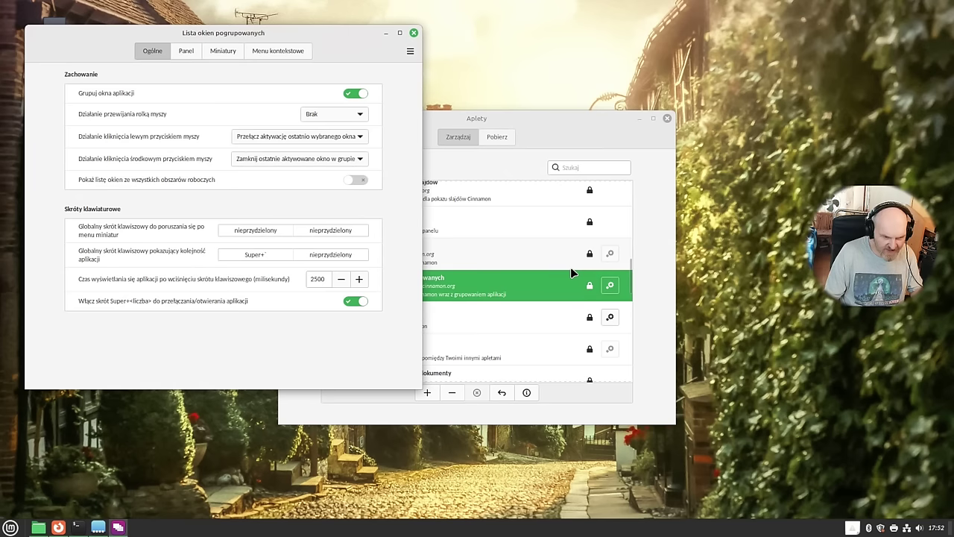
pyautogui.moveTo(187, 34); pyautogui.dragTo(487, 59)
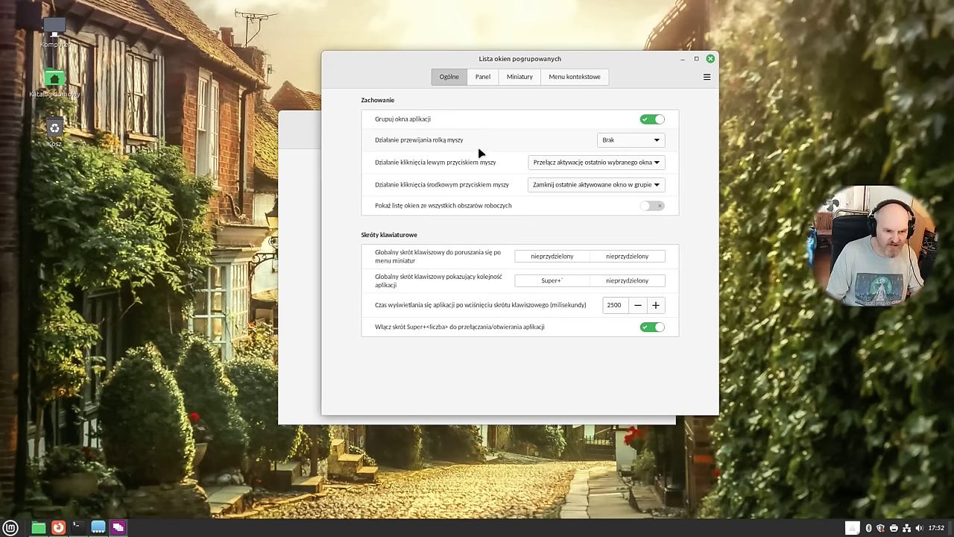
# Step: Review the application window grouping option and the Panel and Miniatury settings of the grouped window list
pyautogui.click(648, 121)
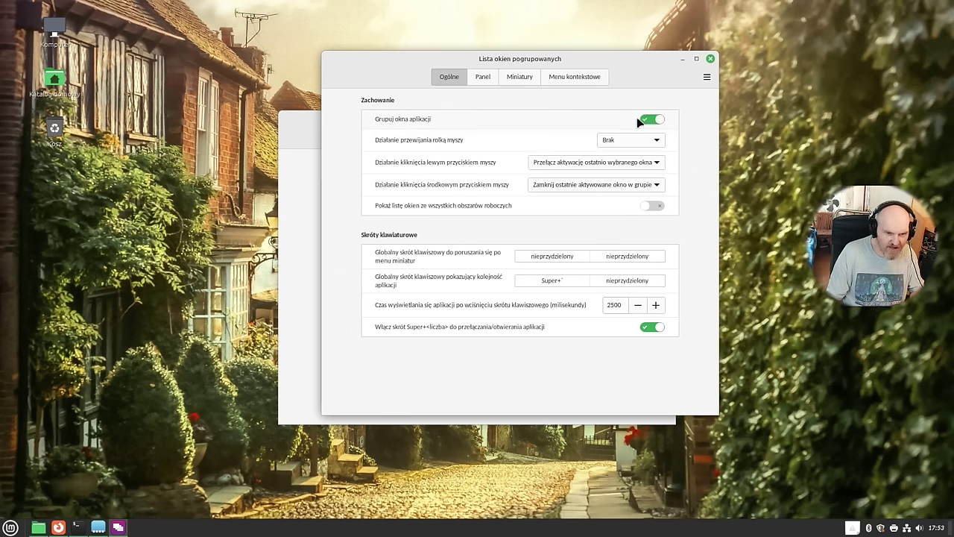
pyautogui.click(493, 76)
pyautogui.click(518, 78)
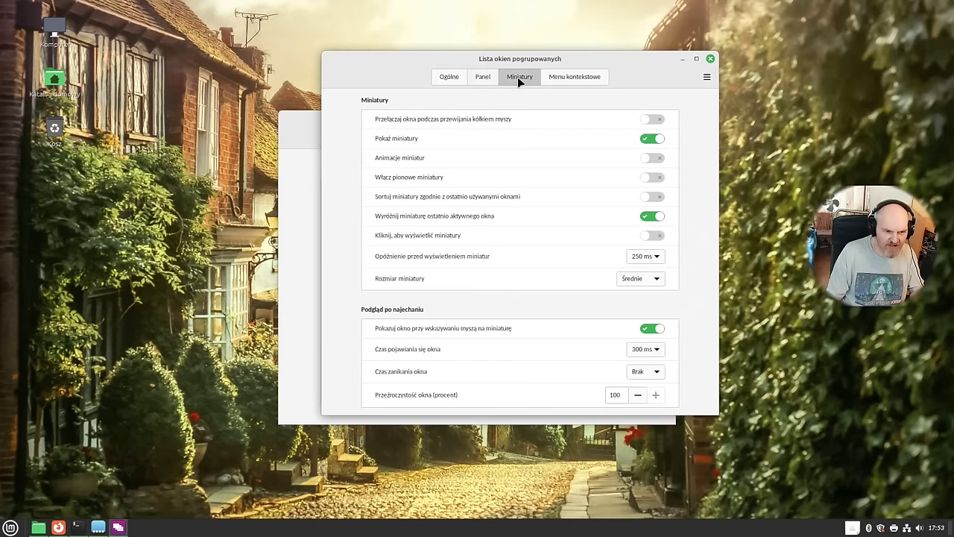
# Step: Toggle the Pokaż miniatury option in the grouped window list's thumbnail settings
pyautogui.click(652, 141)
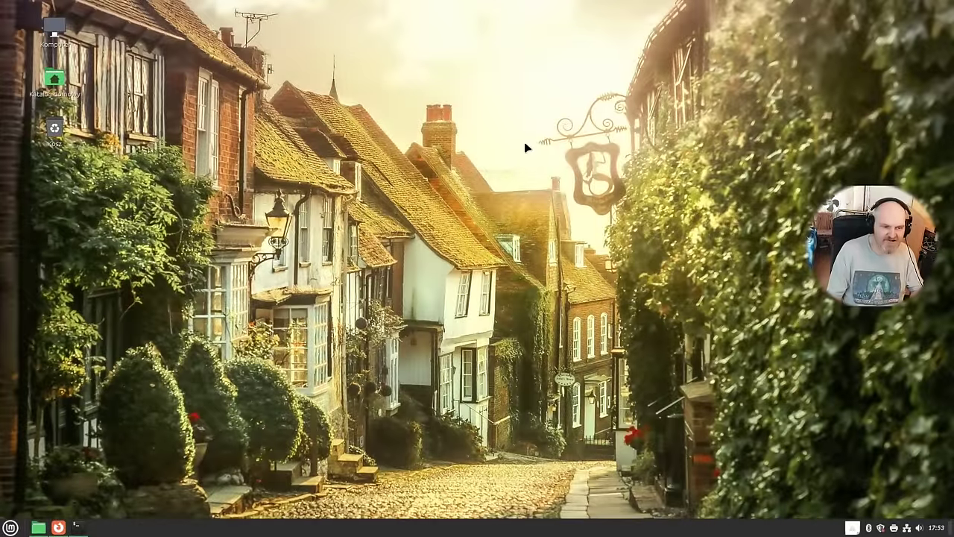
# Step: Find and open the web apps manager (Aplikacje internetowe) and move its window to the middle of the desktop
pyautogui.click(9, 527)
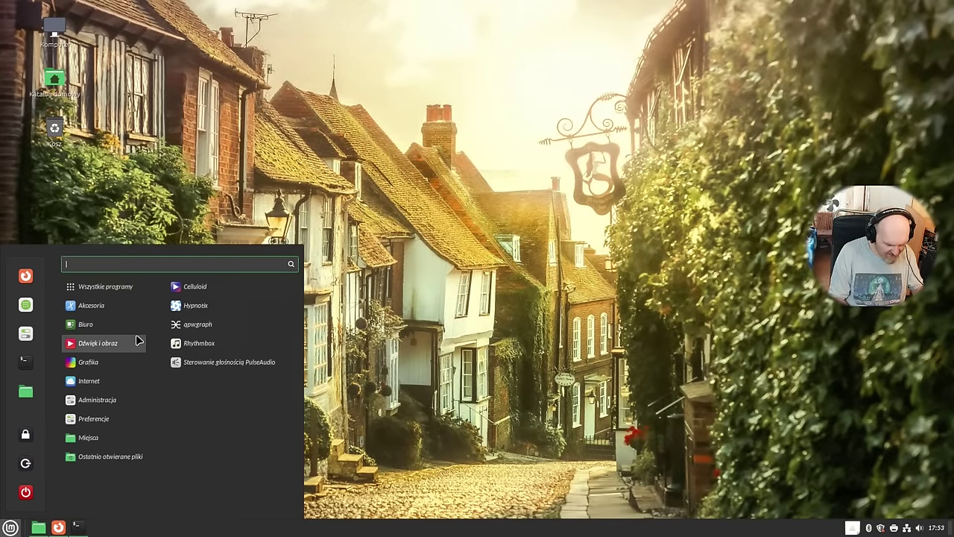
pyautogui.write('web')
pyautogui.click(257, 323)
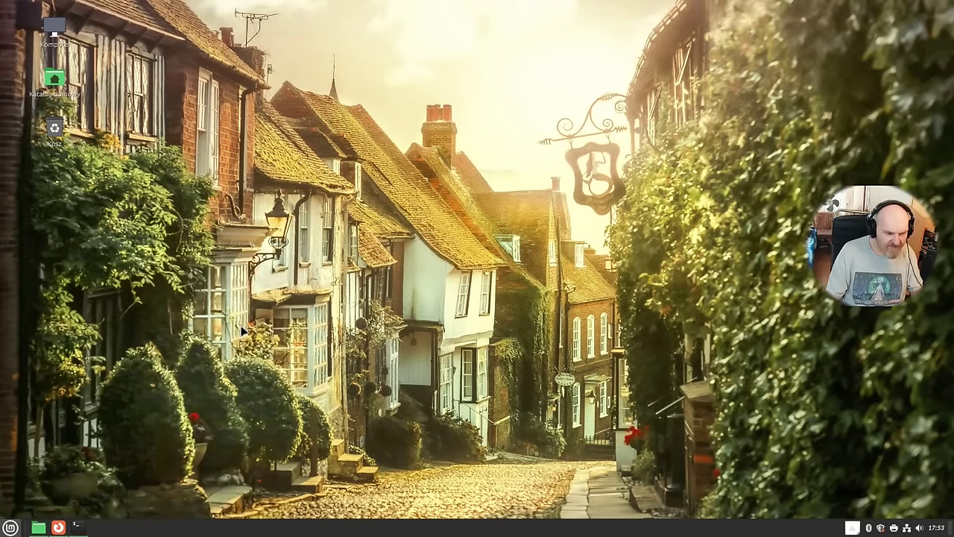
pyautogui.moveTo(184, 25); pyautogui.dragTo(501, 115)
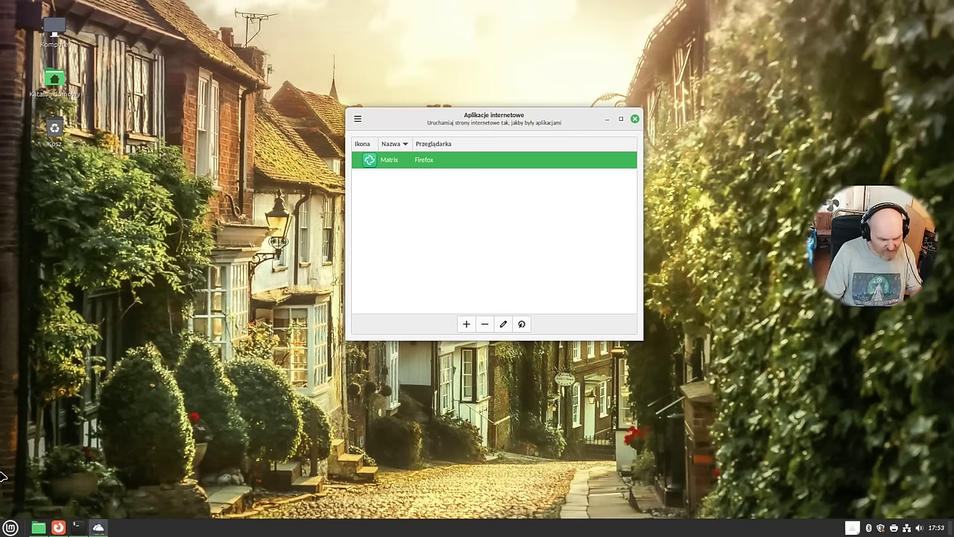
# Step: Switch to Firefox, open YouTube from the new tab shortcuts, copy its web address and close the browser
pyautogui.click(57, 527)
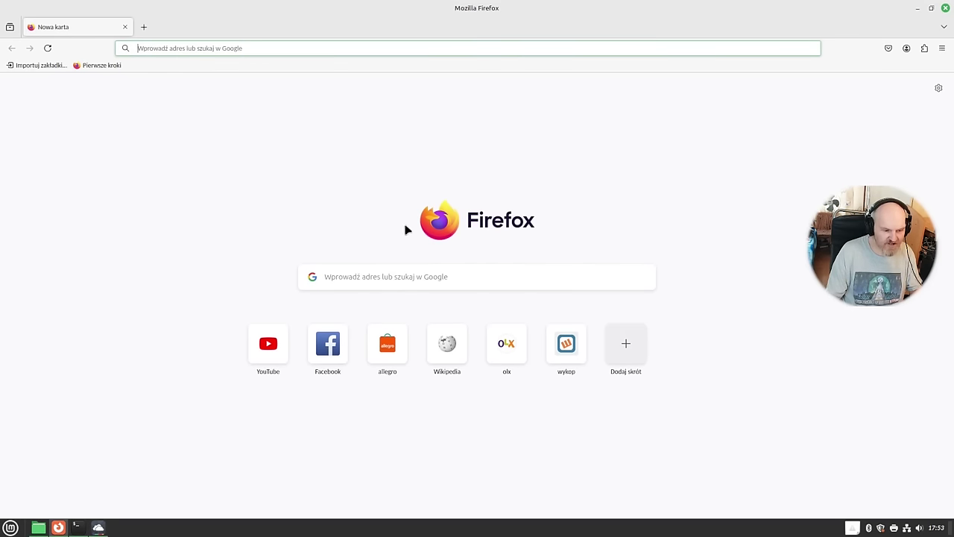
pyautogui.click(280, 337)
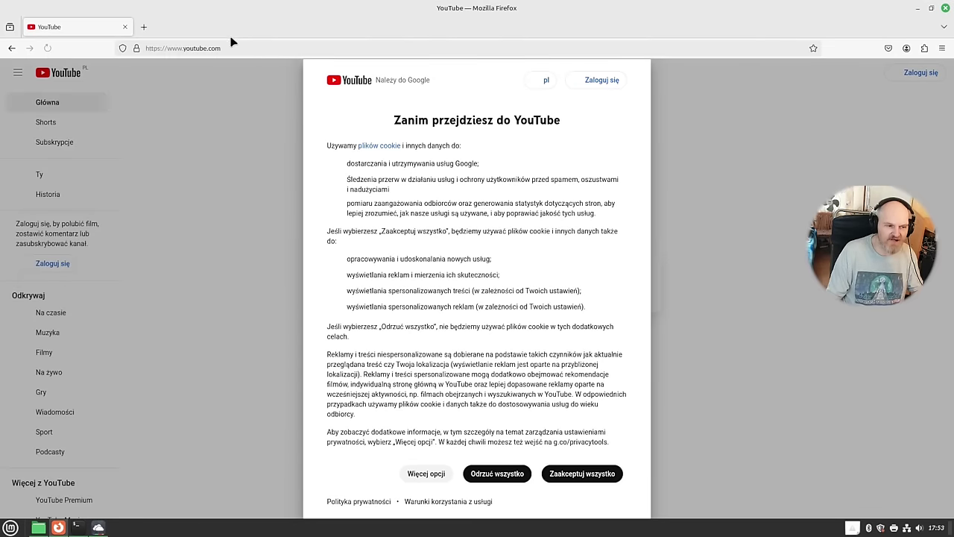
pyautogui.click(221, 47)
pyautogui.hotkey('ctrl', 'c')
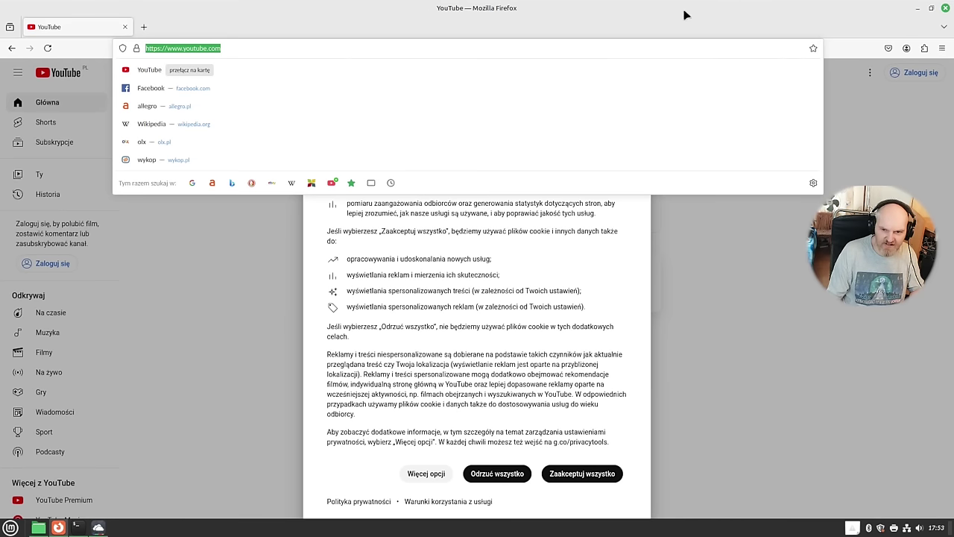
pyautogui.click(945, 8)
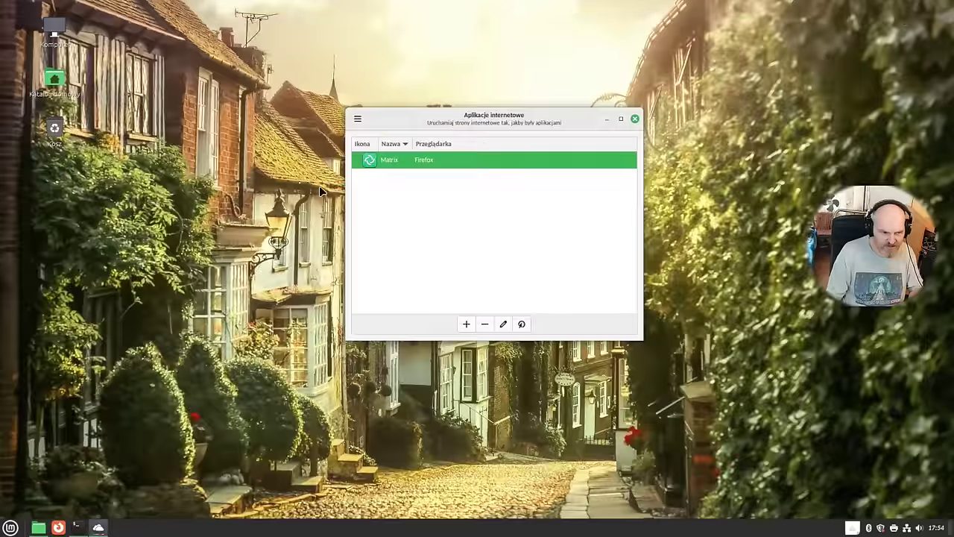
pyautogui.click(466, 323)
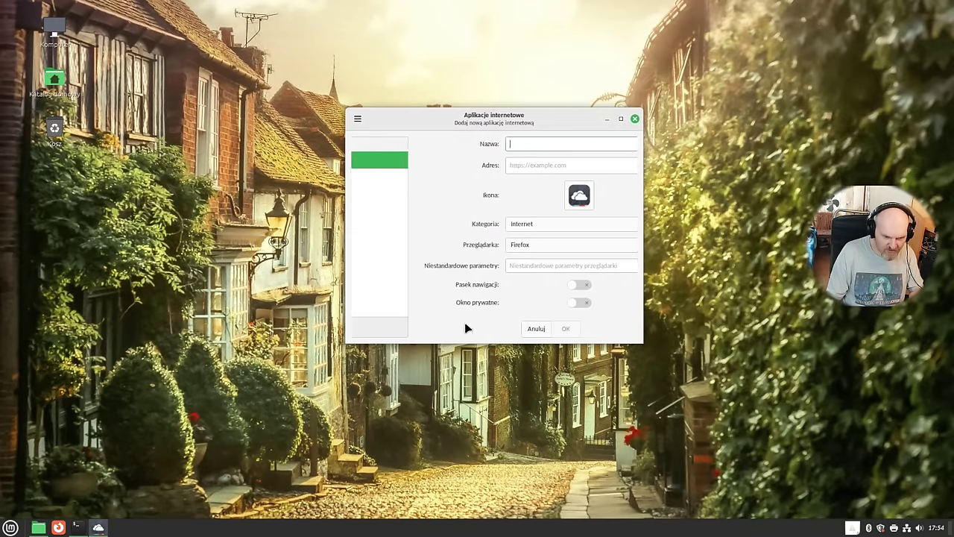
pyautogui.write('yt')
pyautogui.click(498, 164)
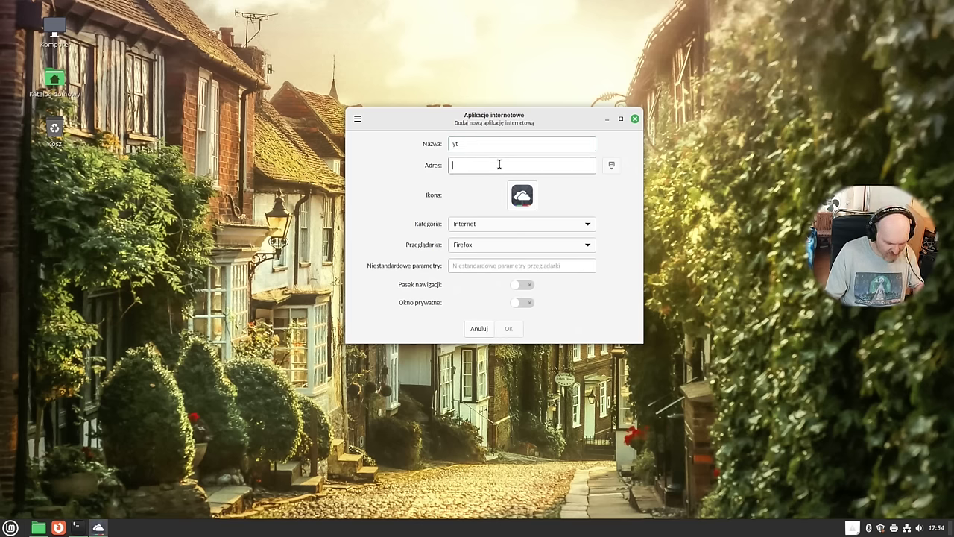
pyautogui.hotkey('ctrl', 'v')
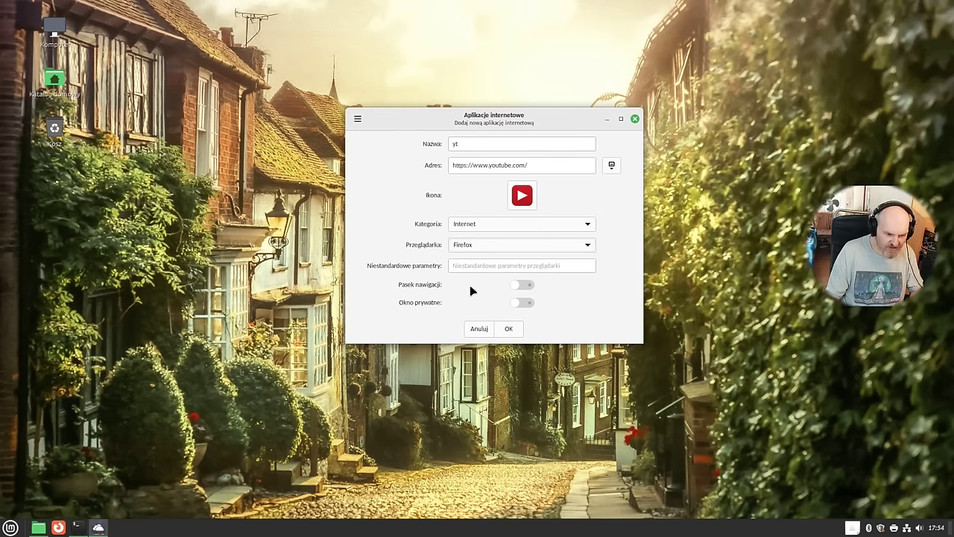
pyautogui.click(507, 326)
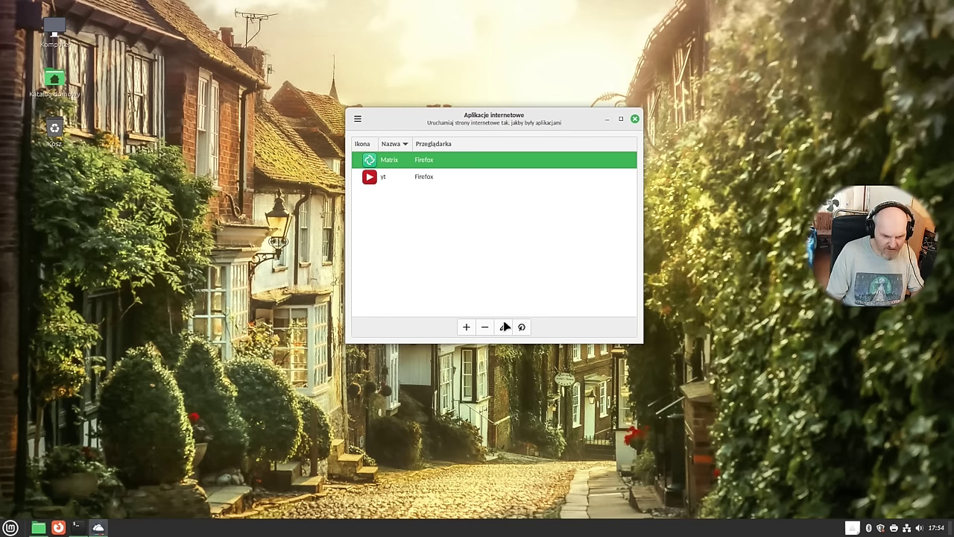
# Step: Close the web apps manager, launch the new yt web app, accept all YouTube cookies and move the app window
pyautogui.click(633, 118)
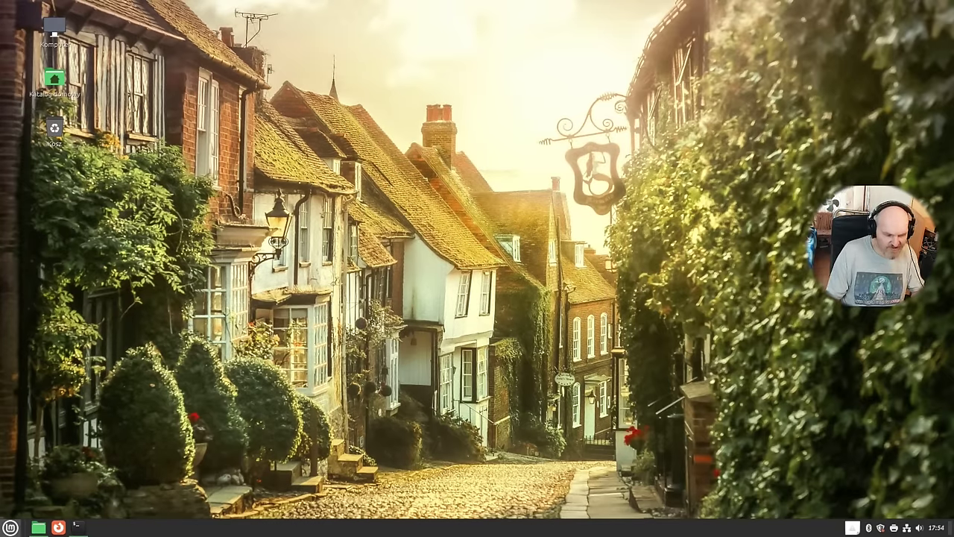
pyautogui.click(10, 527)
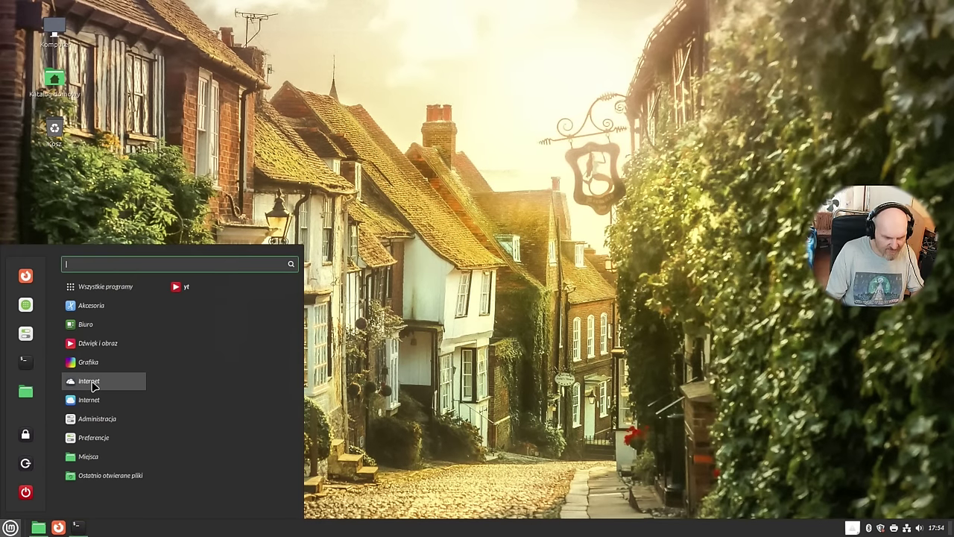
pyautogui.click(186, 288)
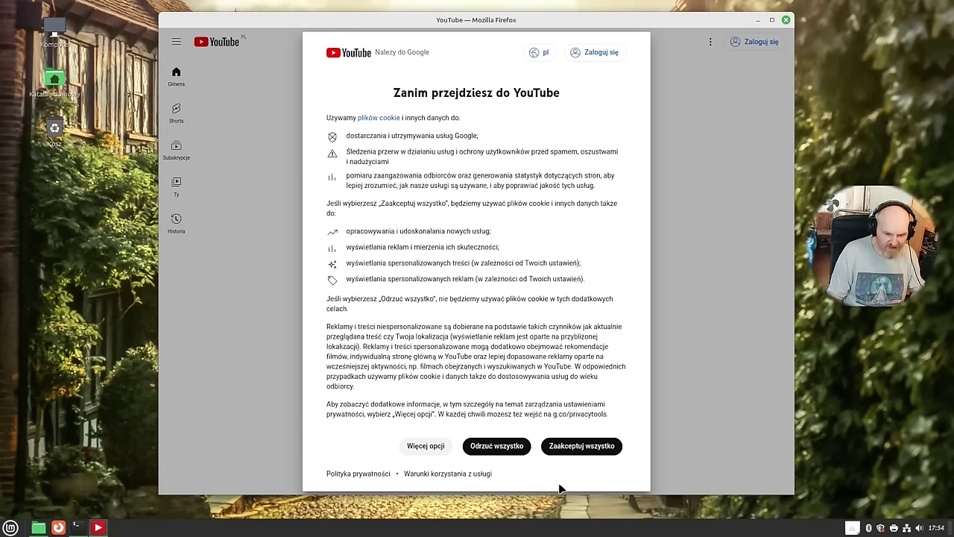
pyautogui.click(560, 446)
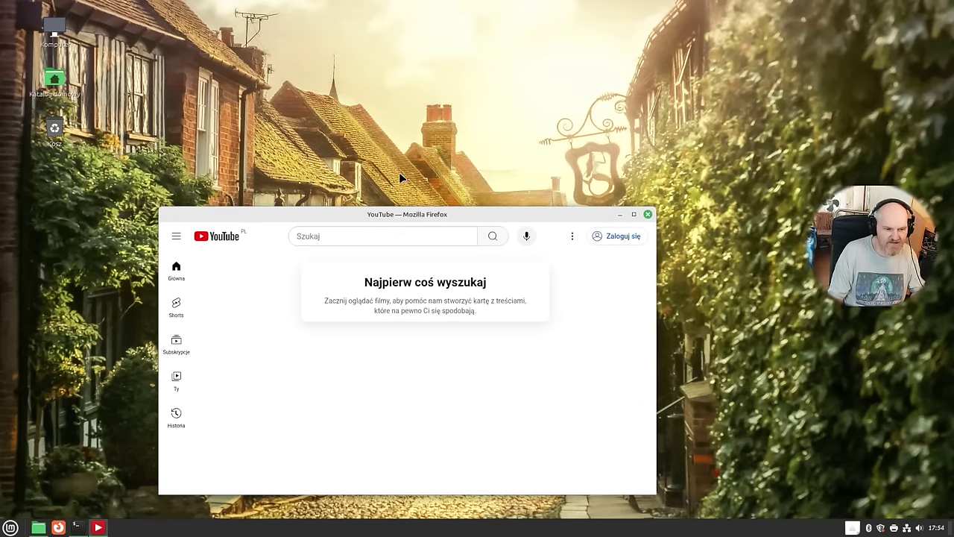
pyautogui.moveTo(408, 219); pyautogui.dragTo(268, 226)
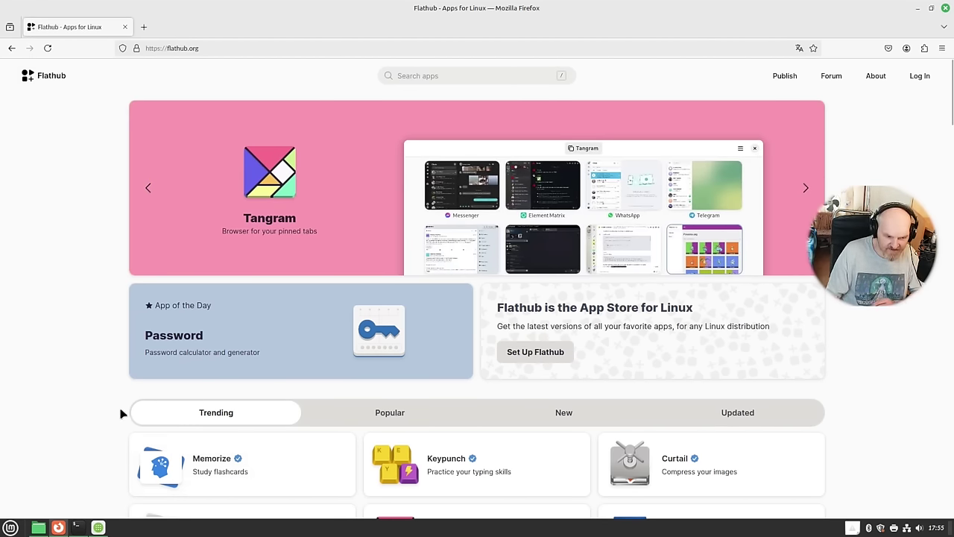
# Step: Find Vivaldi in Flathub's Productivity section and download its flatpakref file
pyautogui.scroll(-5, 171, 332)
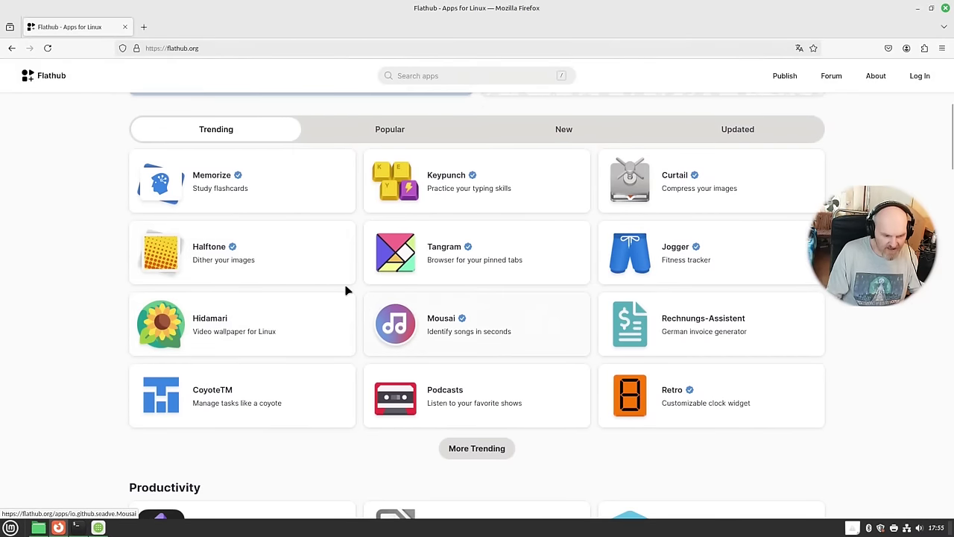
pyautogui.scroll(-4, 345, 290)
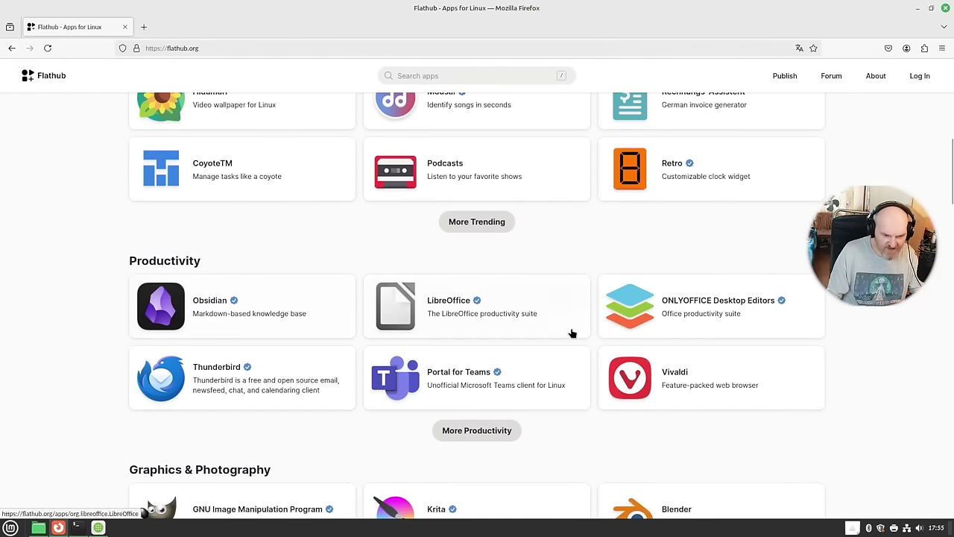
pyautogui.click(697, 381)
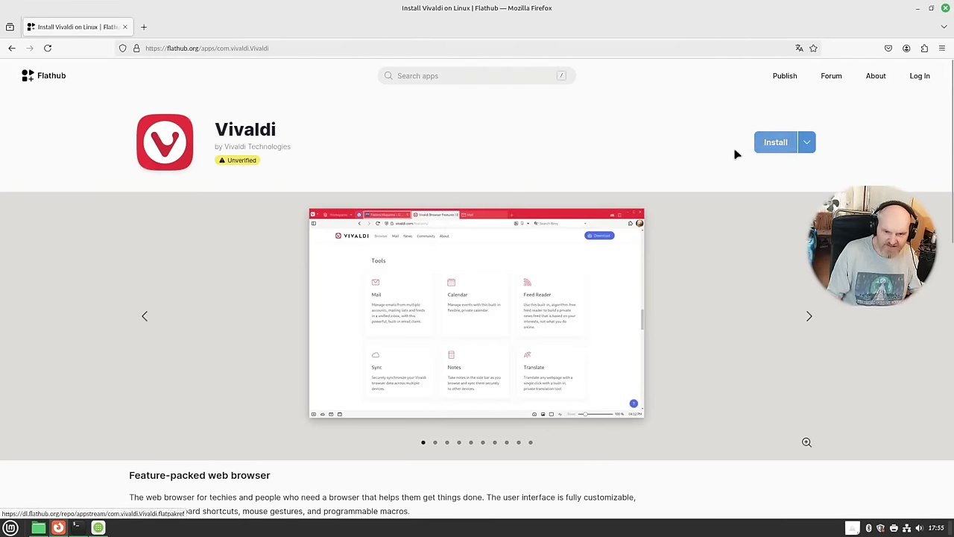
pyautogui.click(787, 153)
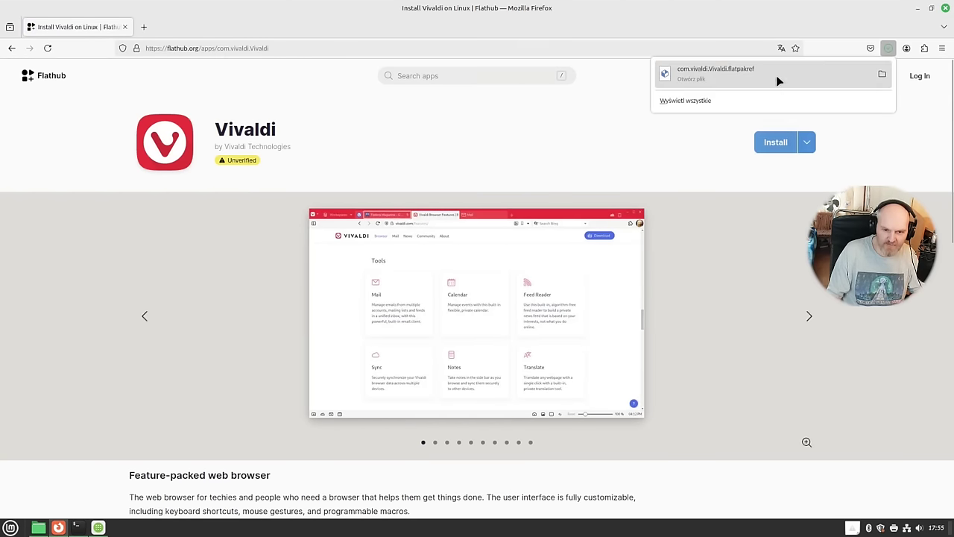
# Step: Open the downloaded com.vivaldi.Vivaldi.flatpakref file and install Vivaldi together with its additional Flatpak packages
pyautogui.click(727, 76)
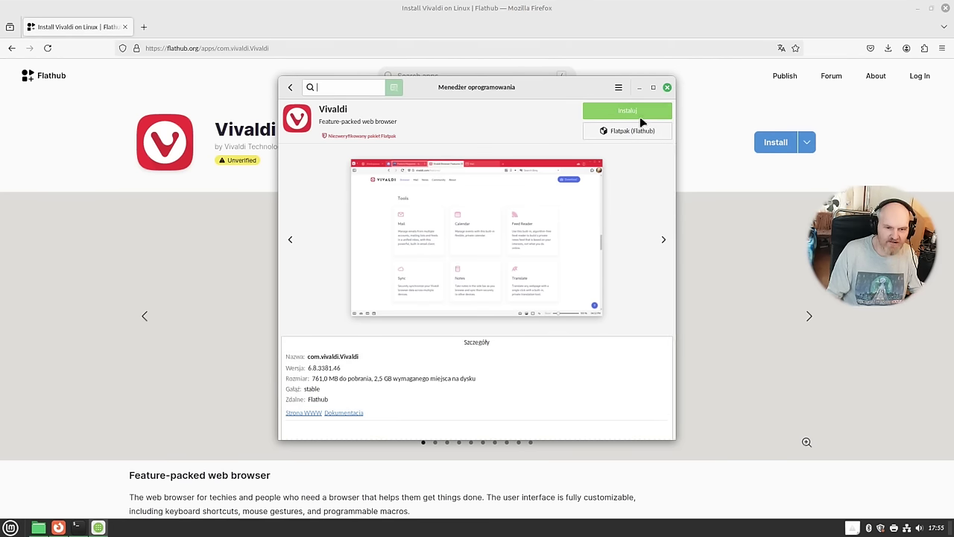
pyautogui.click(639, 114)
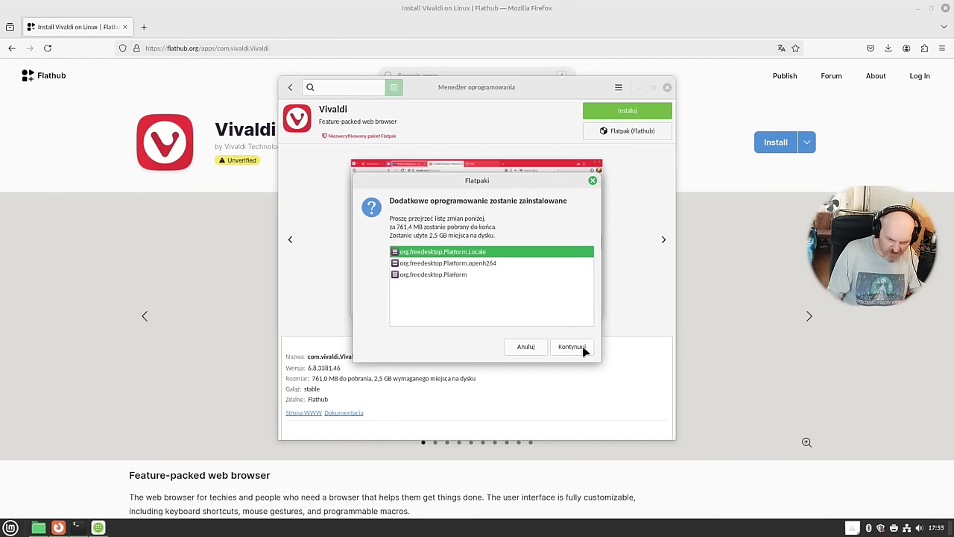
pyautogui.click(572, 347)
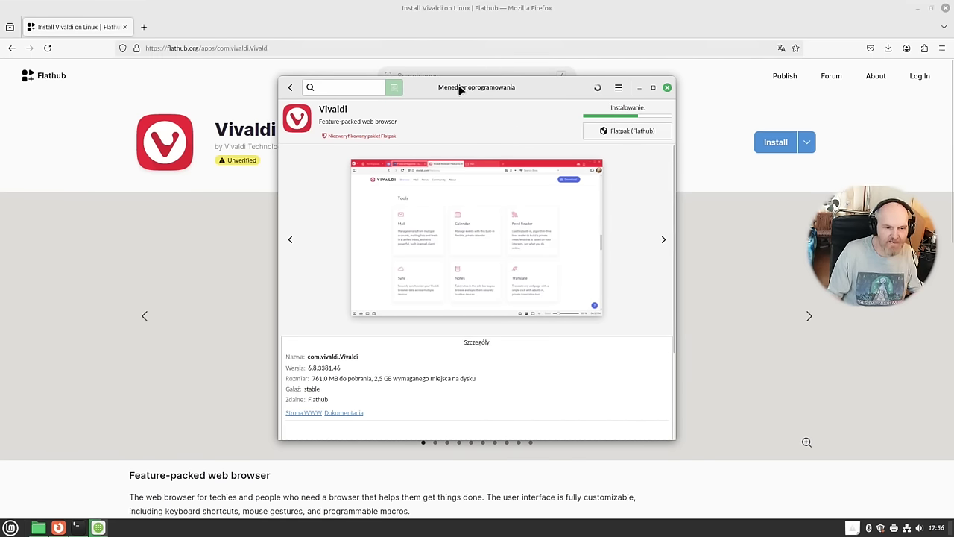
# Step: Minimize the Firefox window and reposition the software manager window near the middle of the desktop
pyautogui.moveTo(459, 87)
pyautogui.mouseDown()
pyautogui.moveTo(652, 67)
pyautogui.moveTo(492, 36)
pyautogui.moveTo(454, 77)
pyautogui.mouseUp()
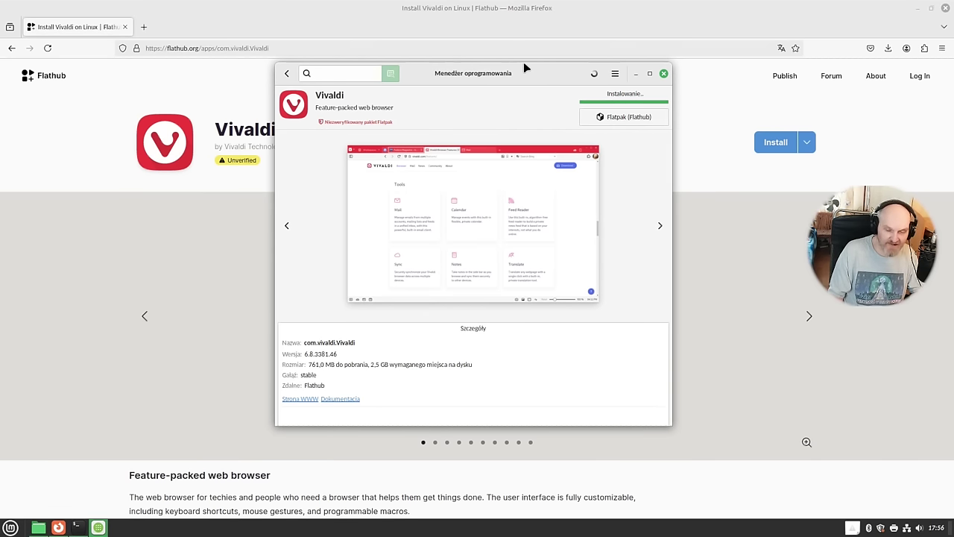
pyautogui.moveTo(523, 65); pyautogui.dragTo(531, 87)
pyautogui.click(914, 9)
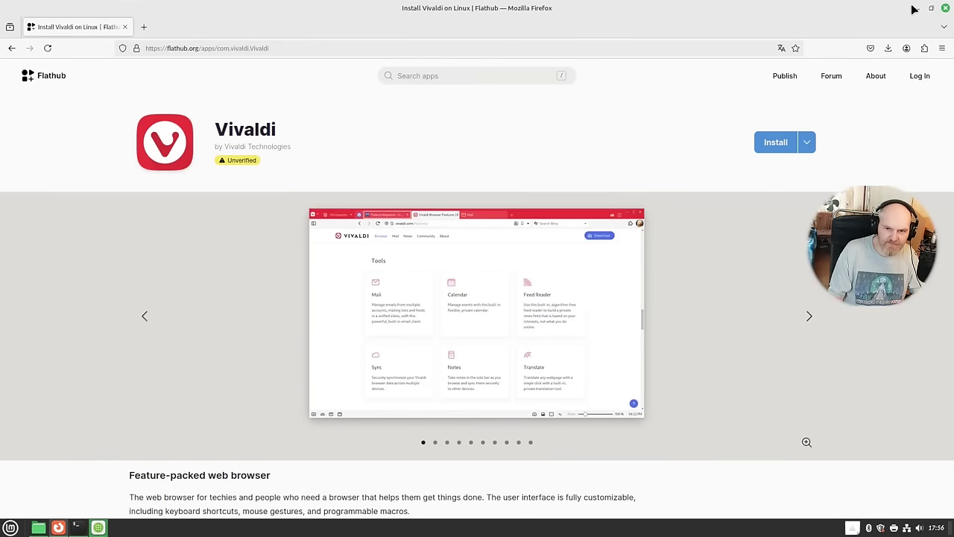
pyautogui.click(918, 9)
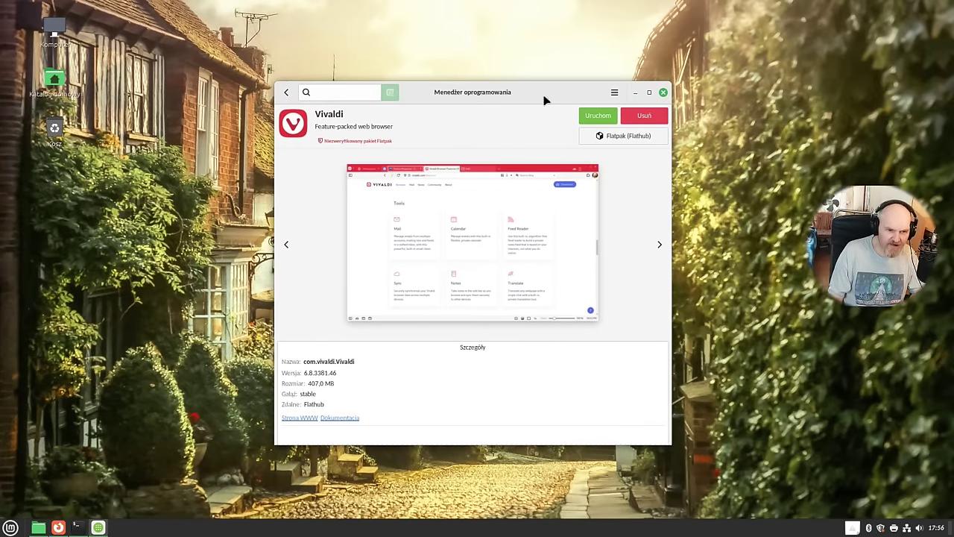
pyautogui.moveTo(544, 99); pyautogui.dragTo(568, 88)
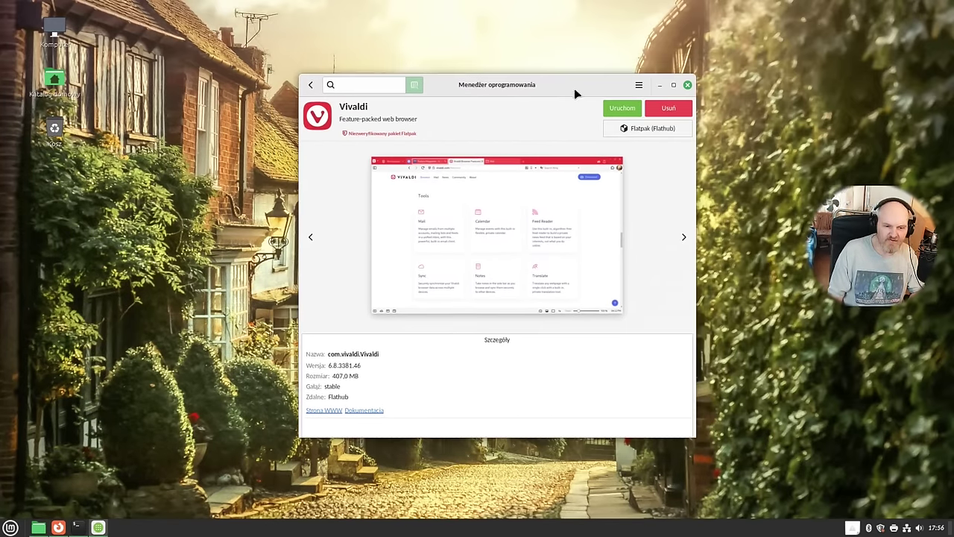
# Step: Launch Vivaldi, leave the new keyring's password blank, and close the browser from its welcome screen
pyautogui.click(612, 111)
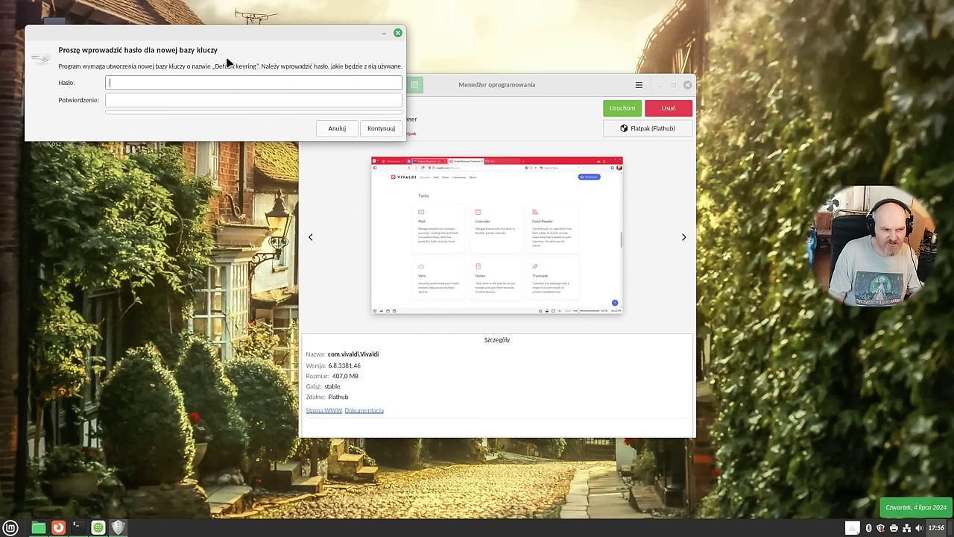
pyautogui.click(394, 128)
pyautogui.click(400, 93)
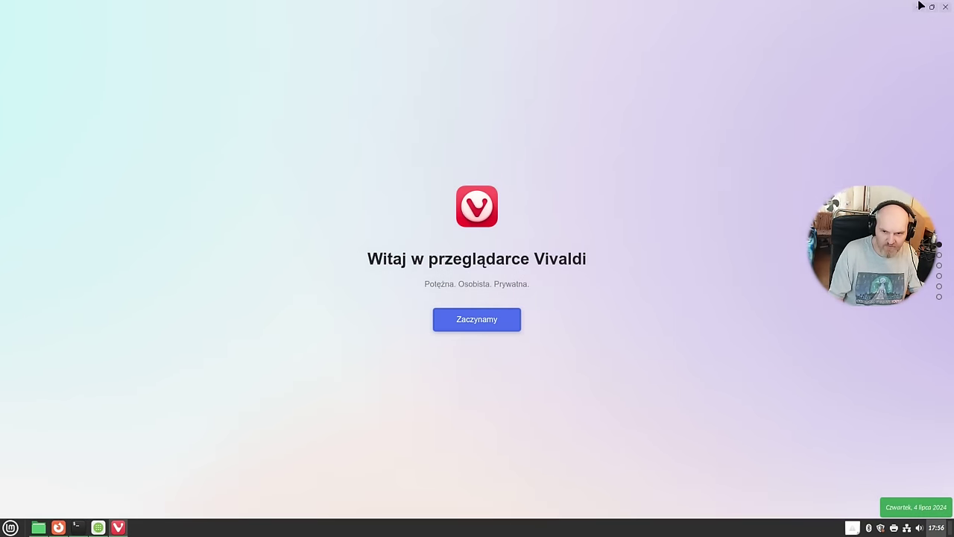
pyautogui.click(945, 8)
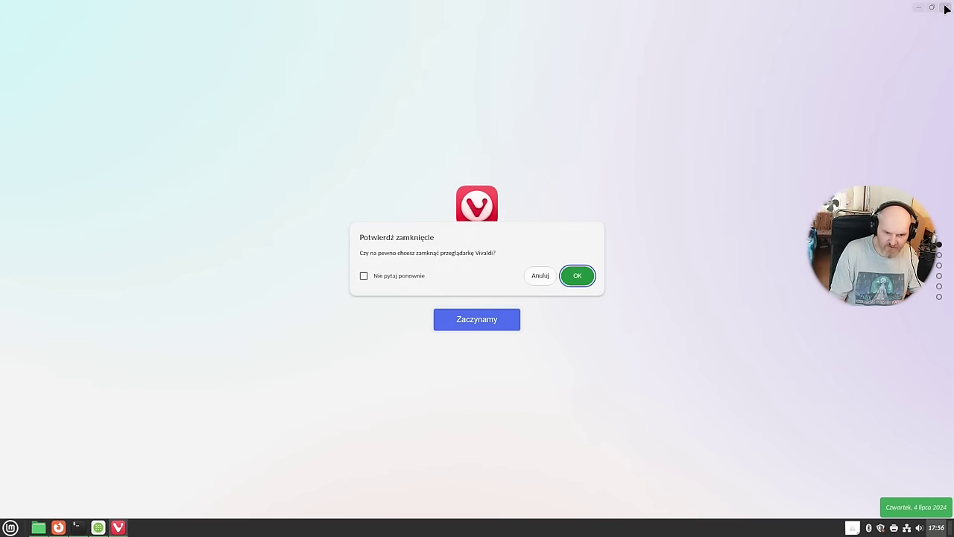
pyautogui.click(585, 277)
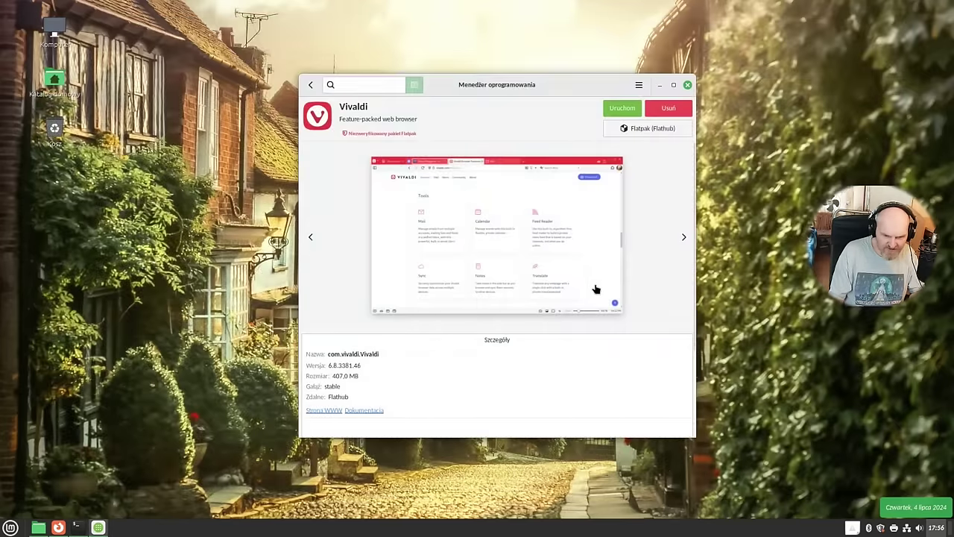
# Step: Open the update manager (Menedżer aktualizacji)
pyautogui.click(880, 528)
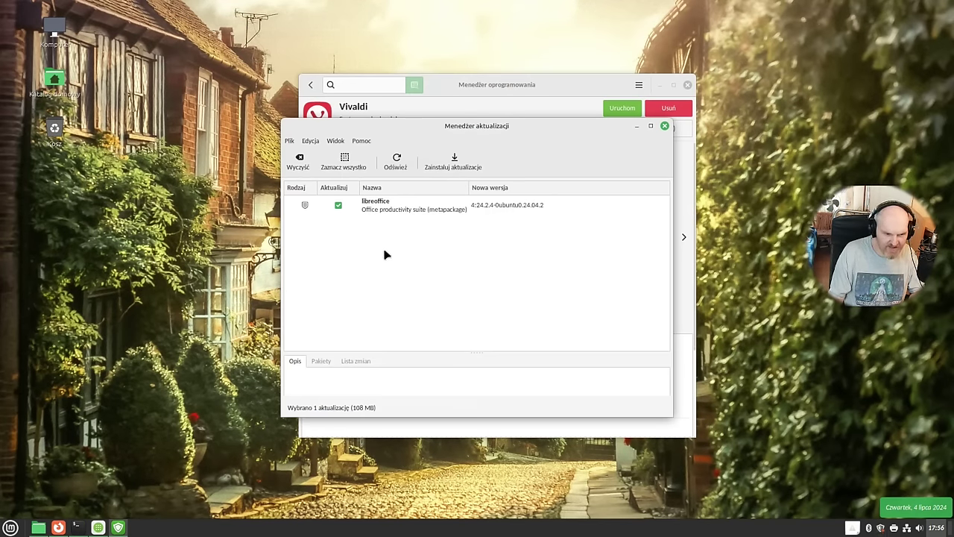